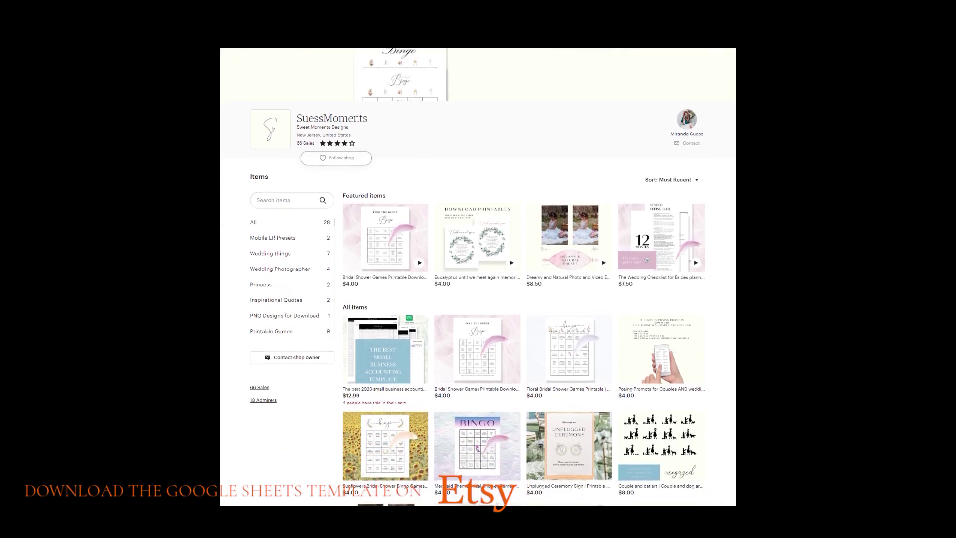
Open the $12.99 small business accounting template listing on Etsy and browse its third through last product images.
{"action": "scroll", "coordinate": [478, 277], "scroll_direction": "down", "scroll_amount": 2}
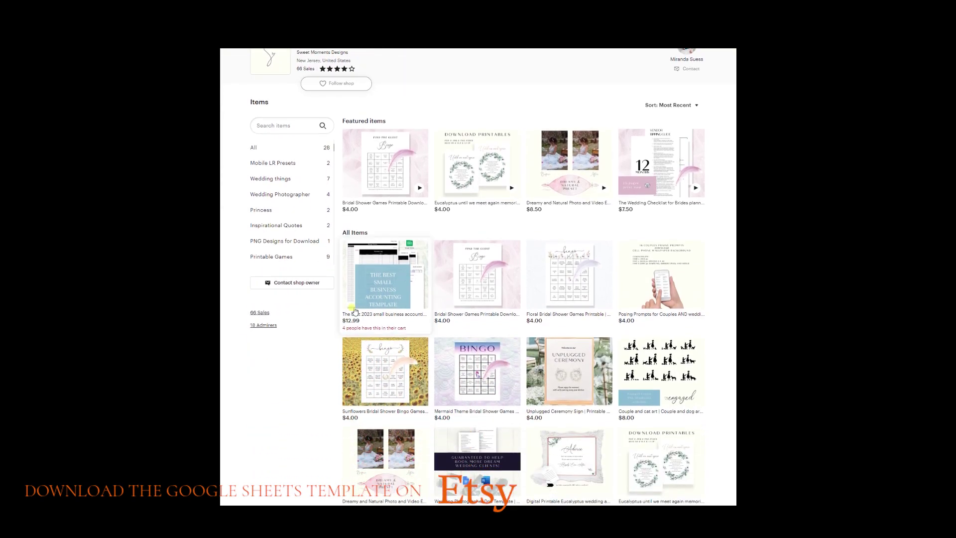
{"action": "left_click", "coordinate": [391, 284]}
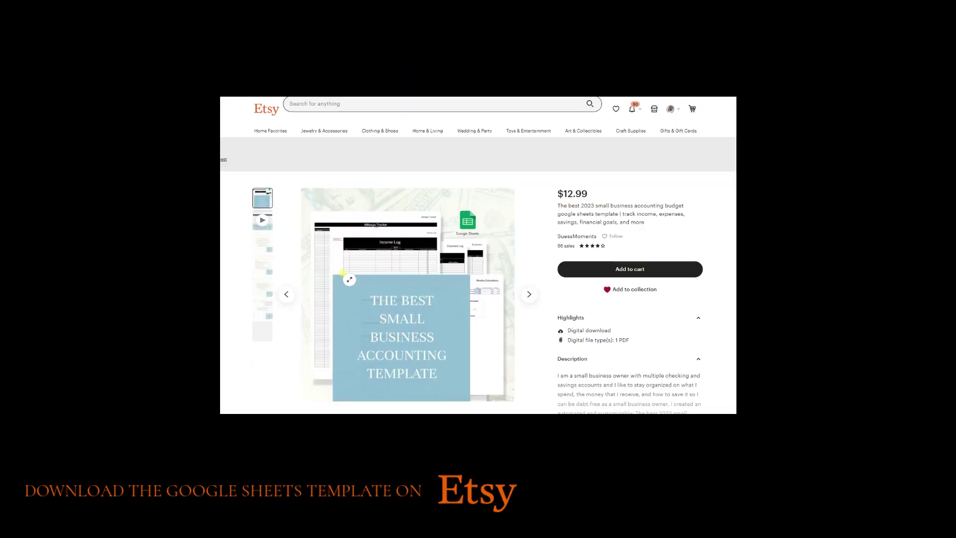
{"action": "left_click", "coordinate": [258, 242]}
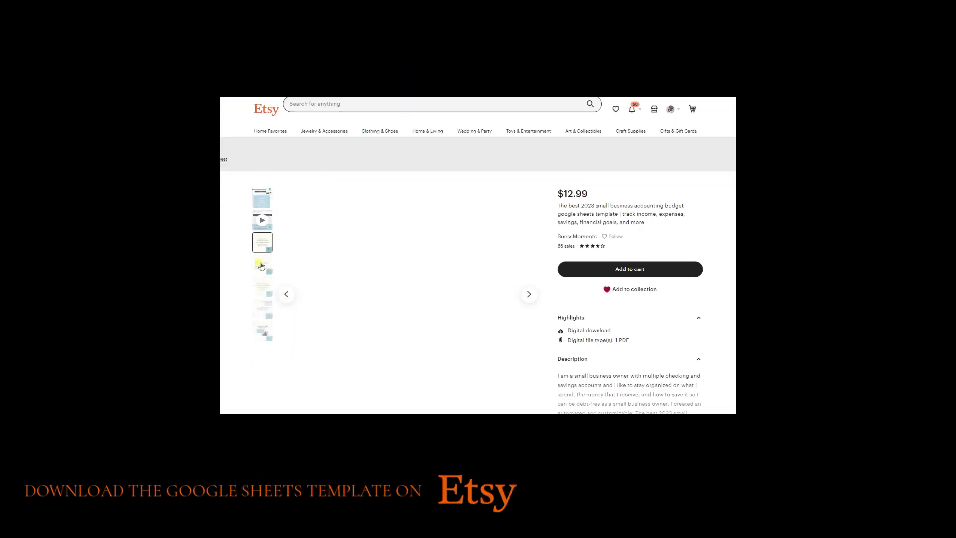
{"action": "left_click", "coordinate": [261, 266]}
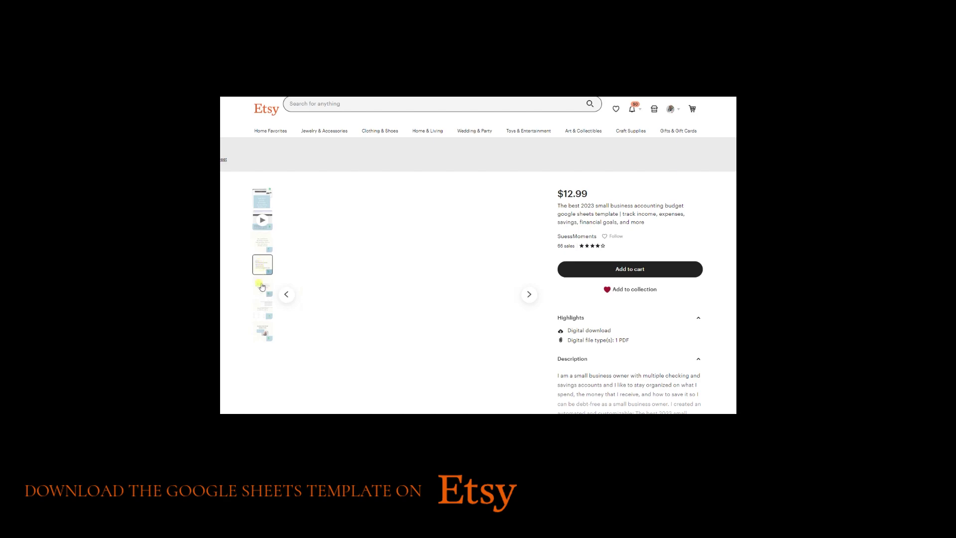
{"action": "left_click", "coordinate": [262, 292]}
{"action": "left_click", "coordinate": [264, 314]}
{"action": "left_click", "coordinate": [264, 335]}
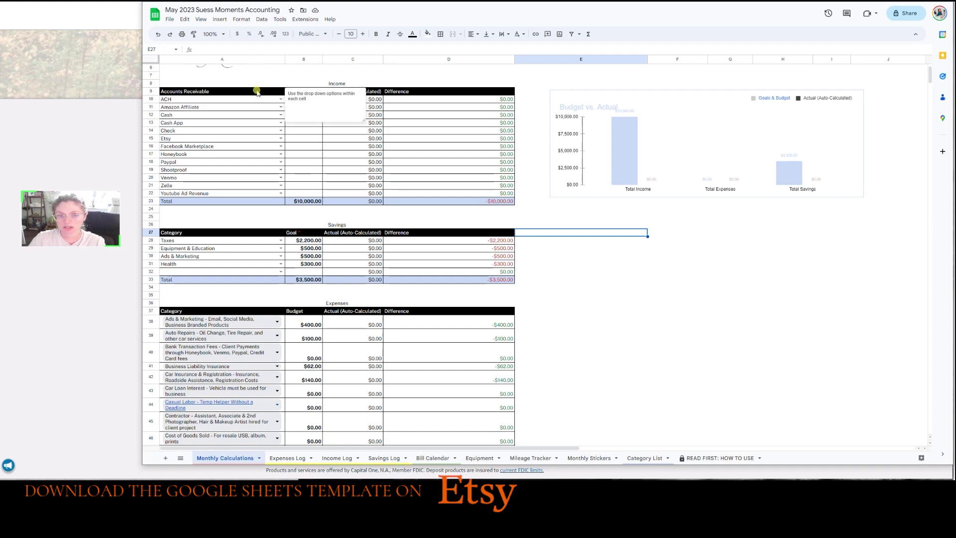
{"action": "left_click", "coordinate": [171, 22]}
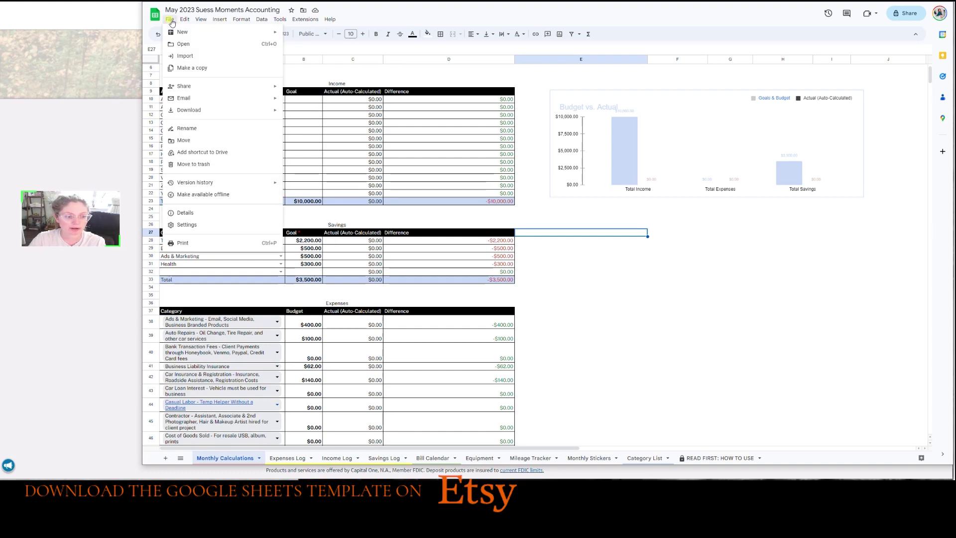
{"action": "left_click", "coordinate": [480, 131]}
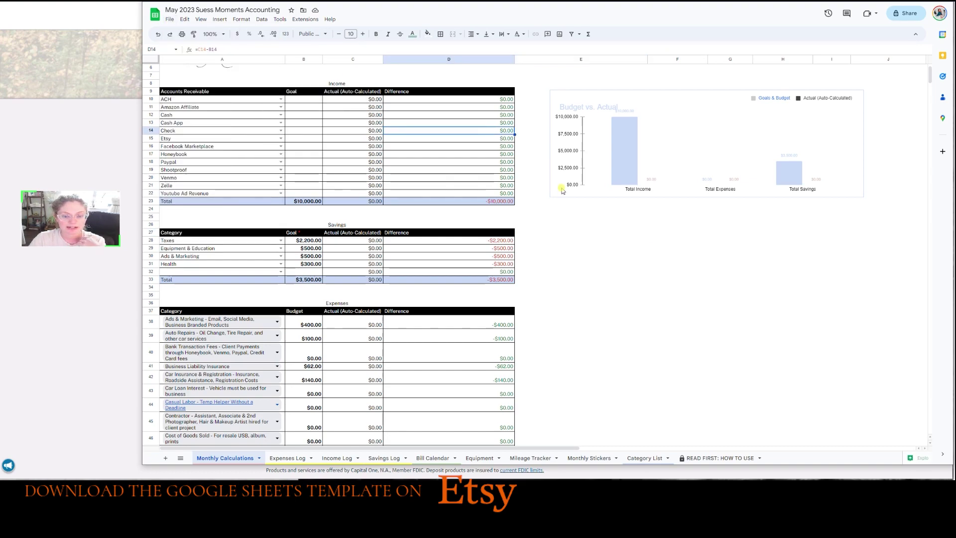
{"action": "scroll", "coordinate": [572, 199], "scroll_direction": "up", "scroll_amount": 2}
{"action": "left_click", "coordinate": [553, 71]}
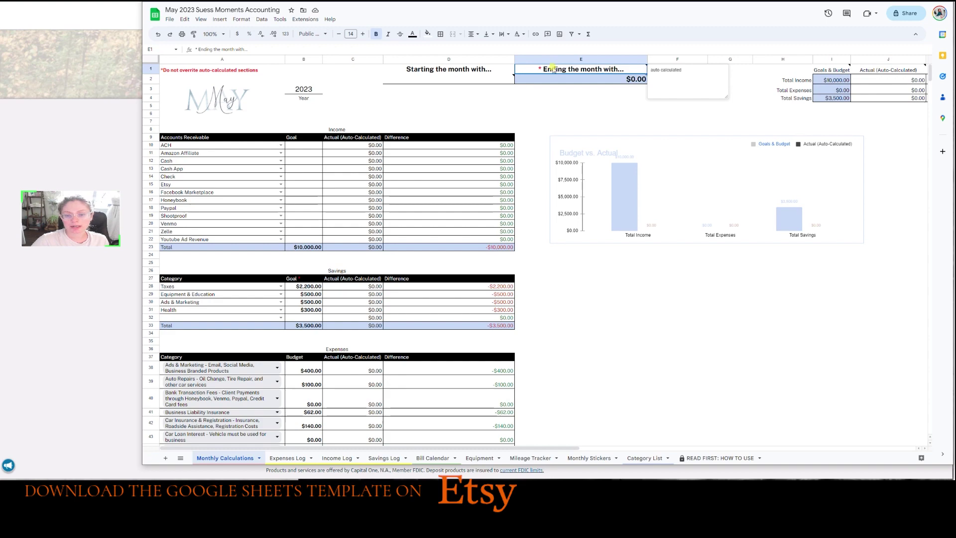
{"action": "left_click", "coordinate": [600, 98]}
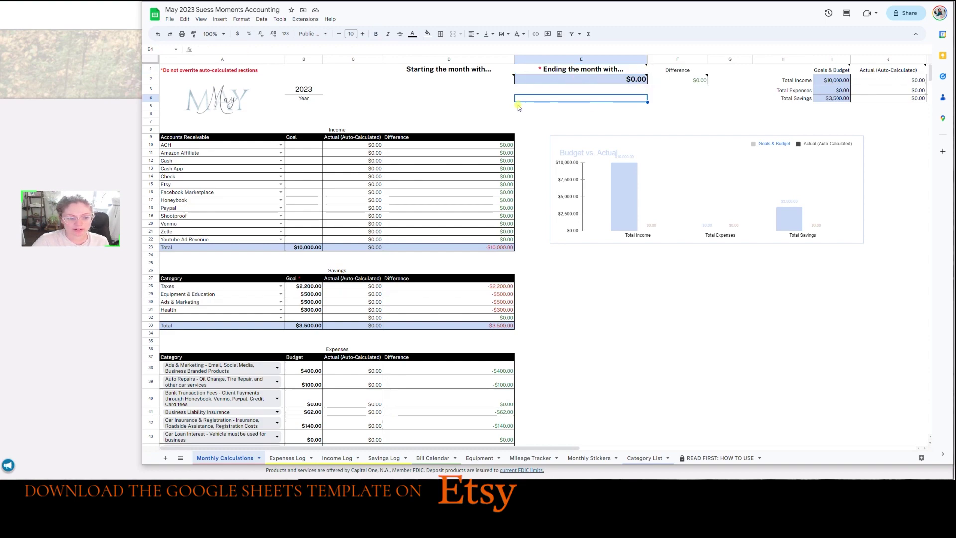
{"action": "left_click", "coordinate": [518, 183]}
{"action": "left_click", "coordinate": [321, 247]}
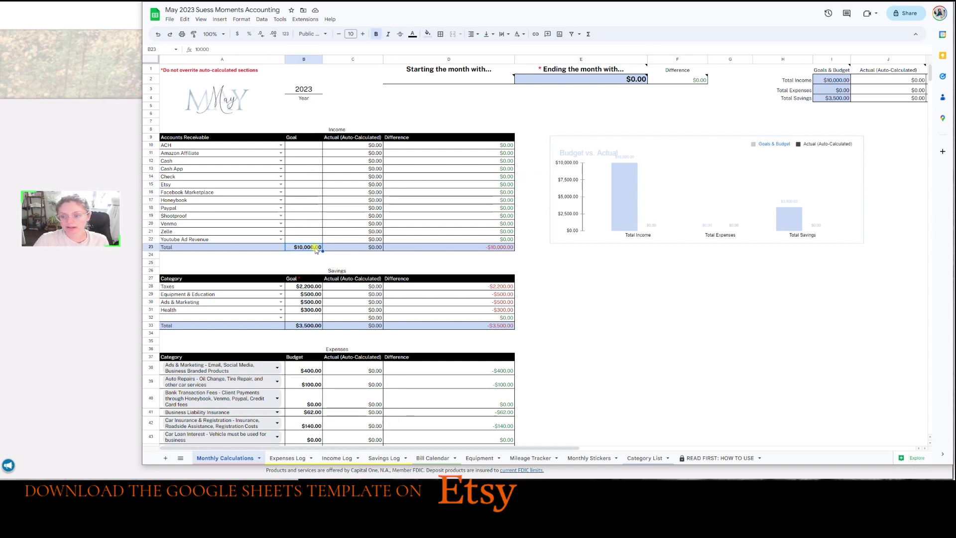
{"action": "left_click", "coordinate": [317, 323]}
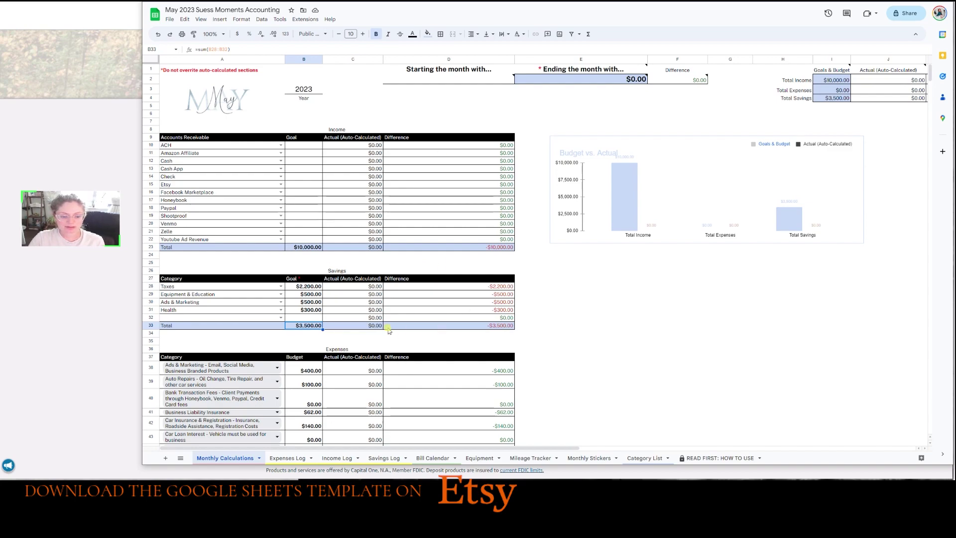
{"action": "scroll", "coordinate": [524, 380], "scroll_direction": "down", "scroll_amount": 7}
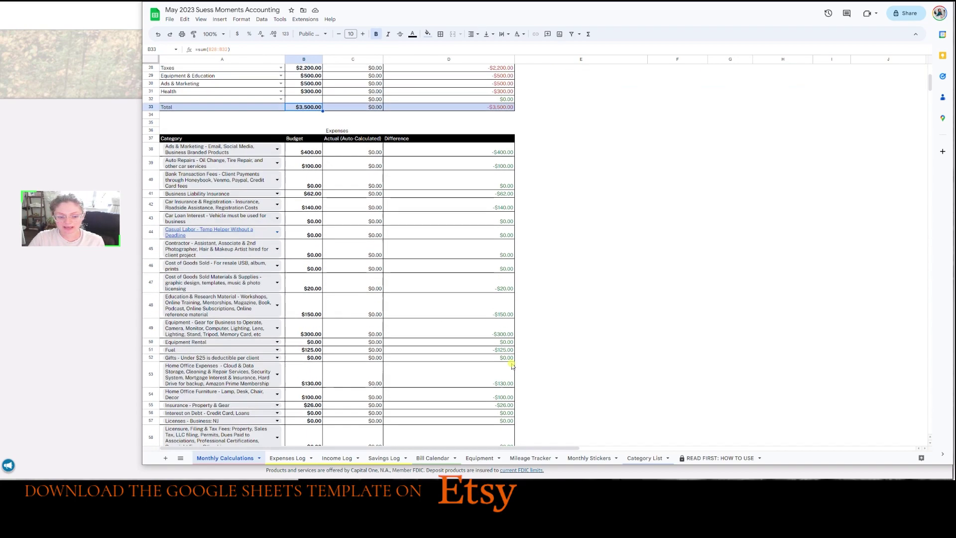
{"action": "scroll", "coordinate": [478, 344], "scroll_direction": "down", "scroll_amount": 6}
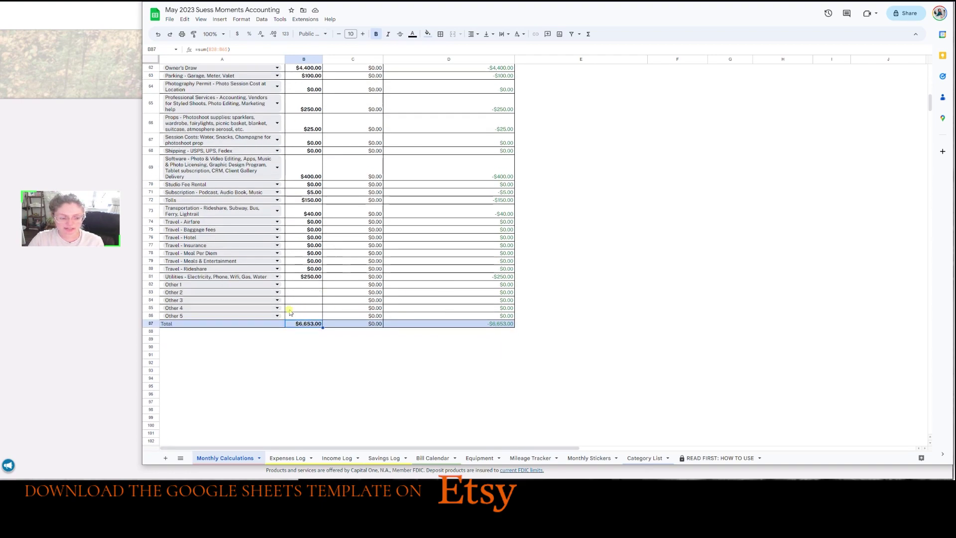
{"action": "left_click", "coordinate": [302, 324]}
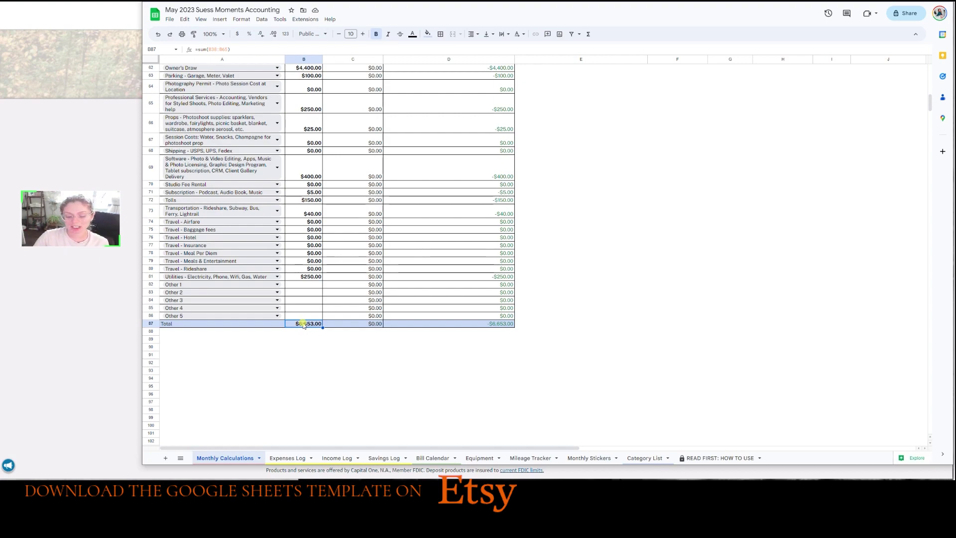
{"action": "left_click", "coordinate": [311, 355]}
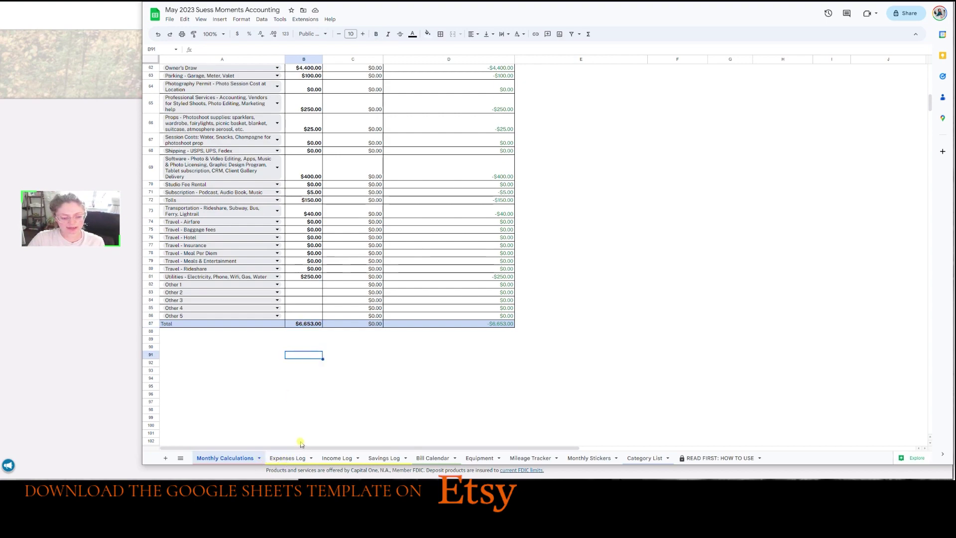
Review the Expenses Log sheet's Category column, then move on to the Income Log sheet.
{"action": "left_click", "coordinate": [289, 457]}
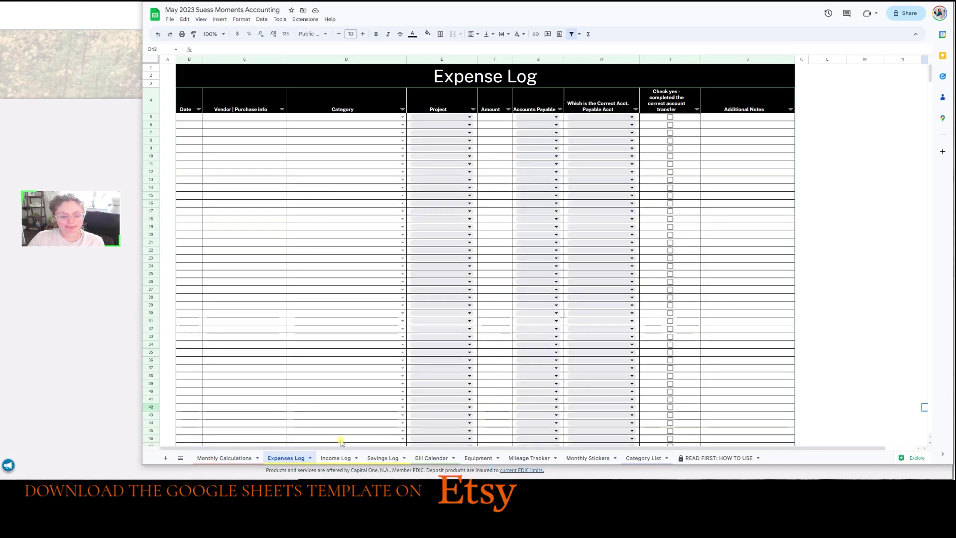
{"action": "left_click", "coordinate": [344, 369]}
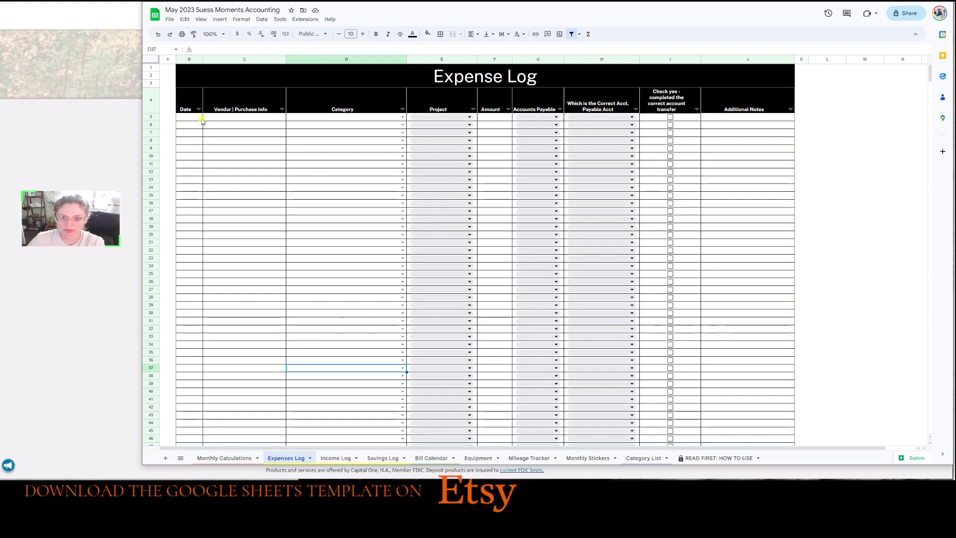
{"action": "left_click", "coordinate": [346, 456]}
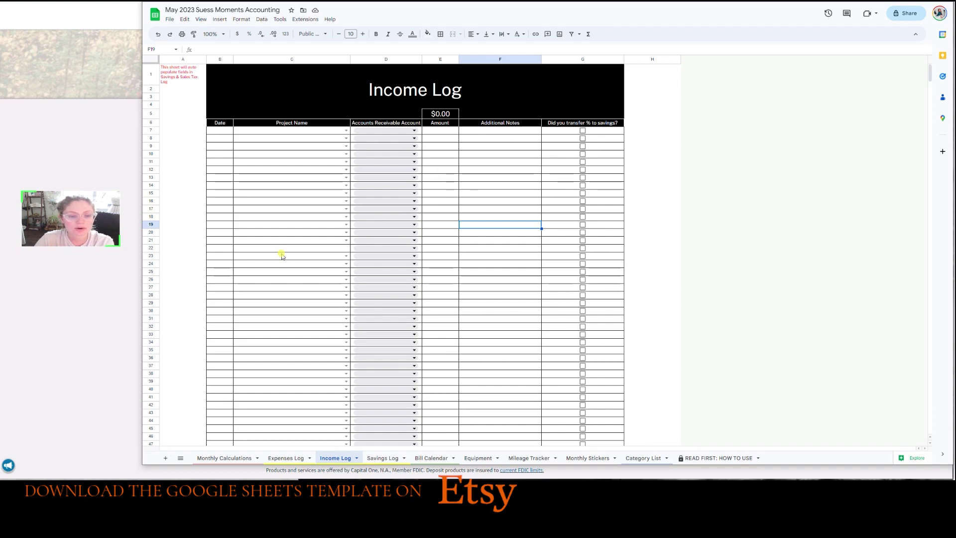
Show the Savings Log sheet and check its Project Name cell linked to the Income Log.
{"action": "left_click", "coordinate": [378, 458]}
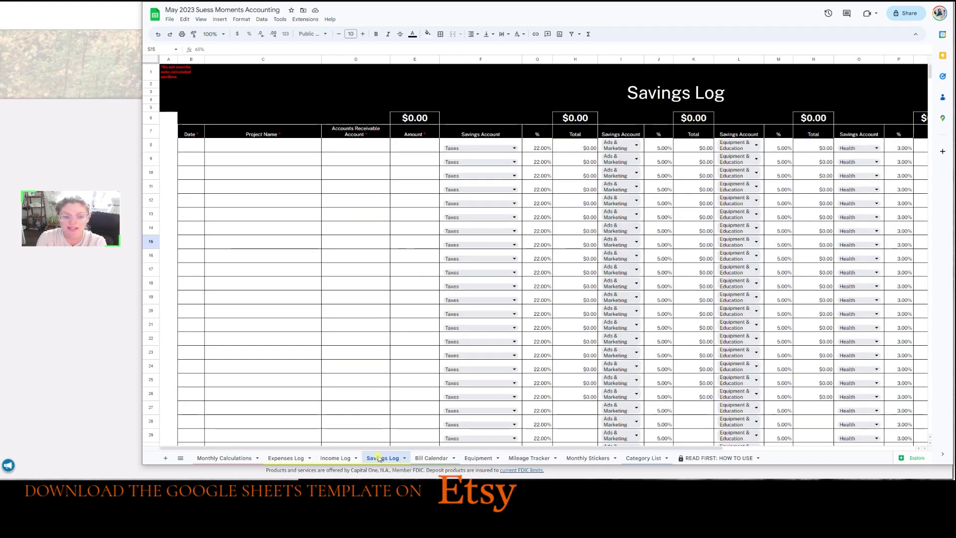
{"action": "left_click", "coordinate": [332, 458]}
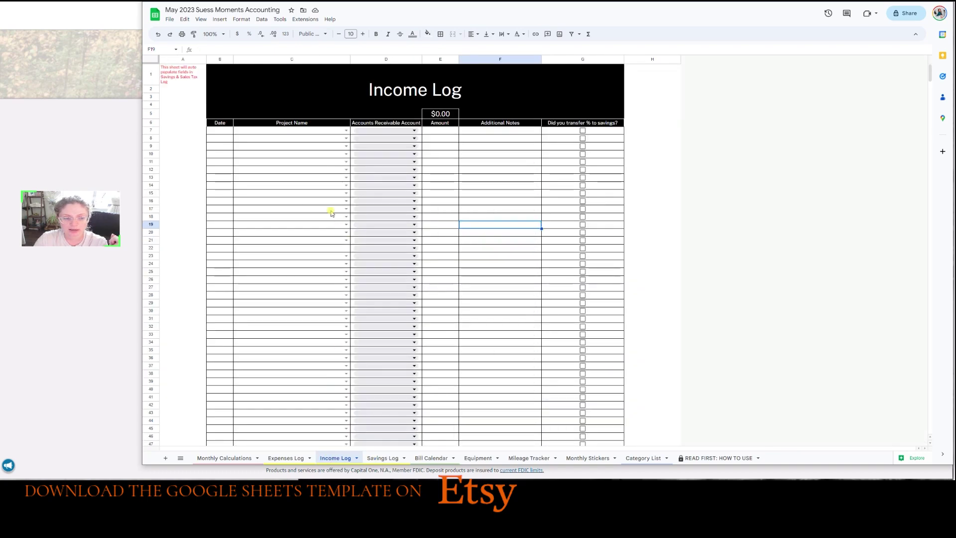
{"action": "left_click", "coordinate": [382, 458]}
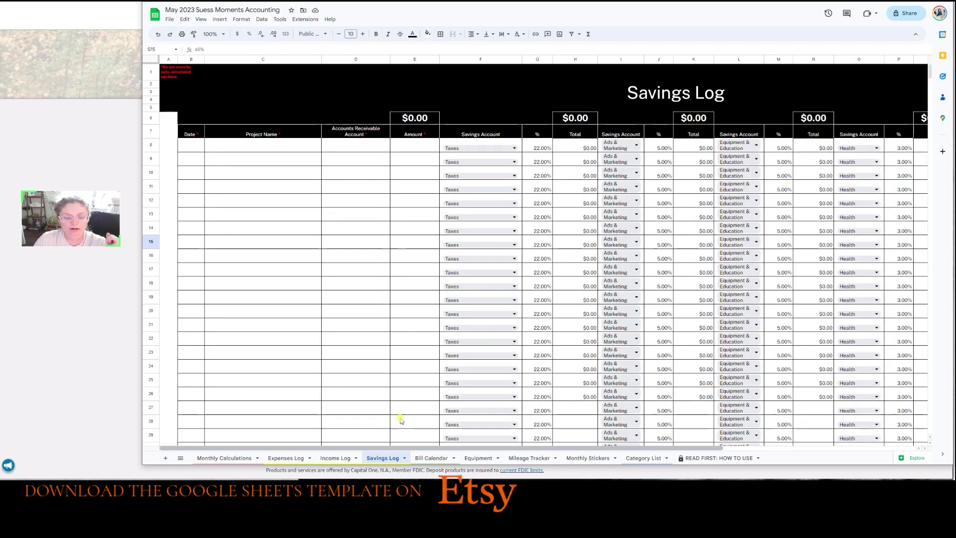
{"action": "left_click", "coordinate": [312, 178]}
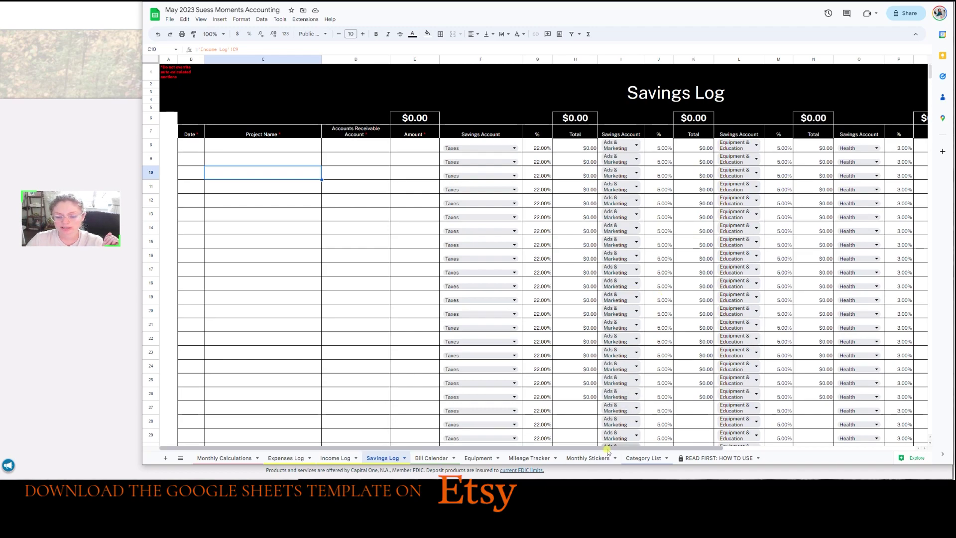
Inspect the allocations: Taxes 22%, Ads & Marketing 5%, Equipment & Education 5%, Health 3%.
{"action": "left_click_drag", "start_coordinate": [608, 451], "coordinate": [722, 451]}
{"action": "left_click", "coordinate": [495, 138]}
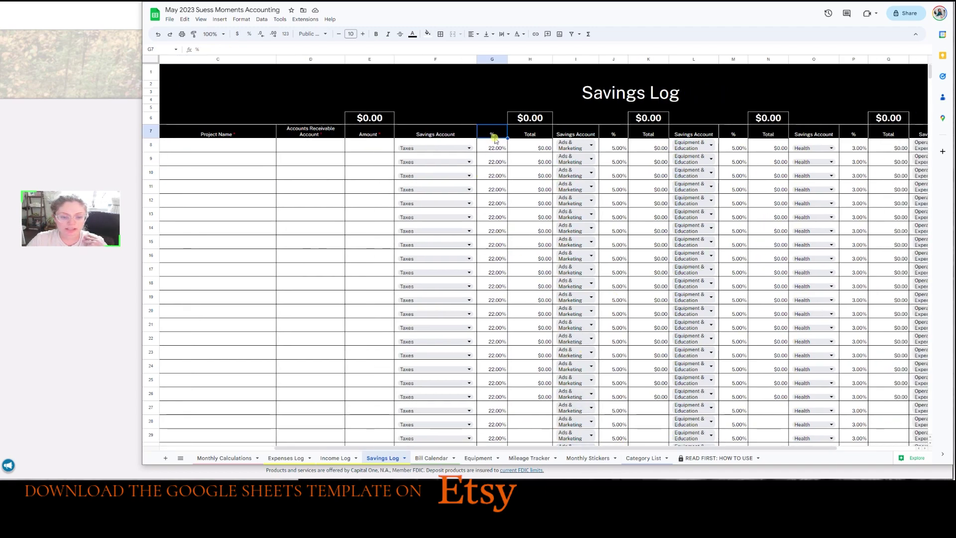
{"action": "left_click", "coordinate": [496, 149]}
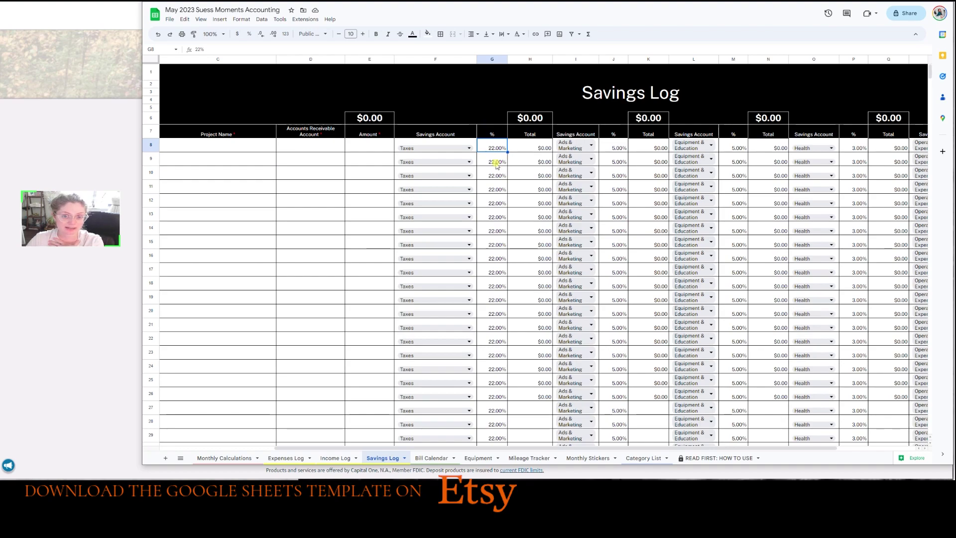
{"action": "left_click", "coordinate": [616, 148]}
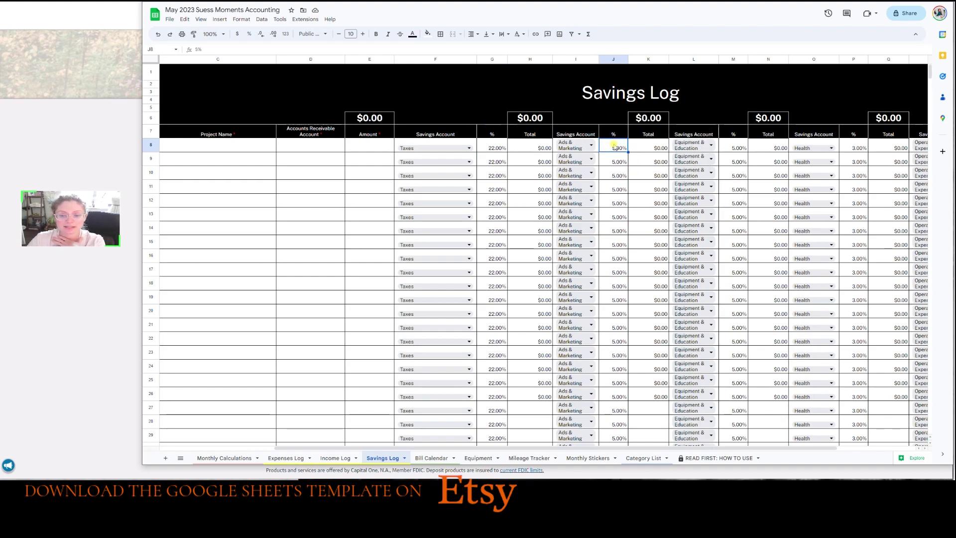
{"action": "left_click", "coordinate": [745, 150]}
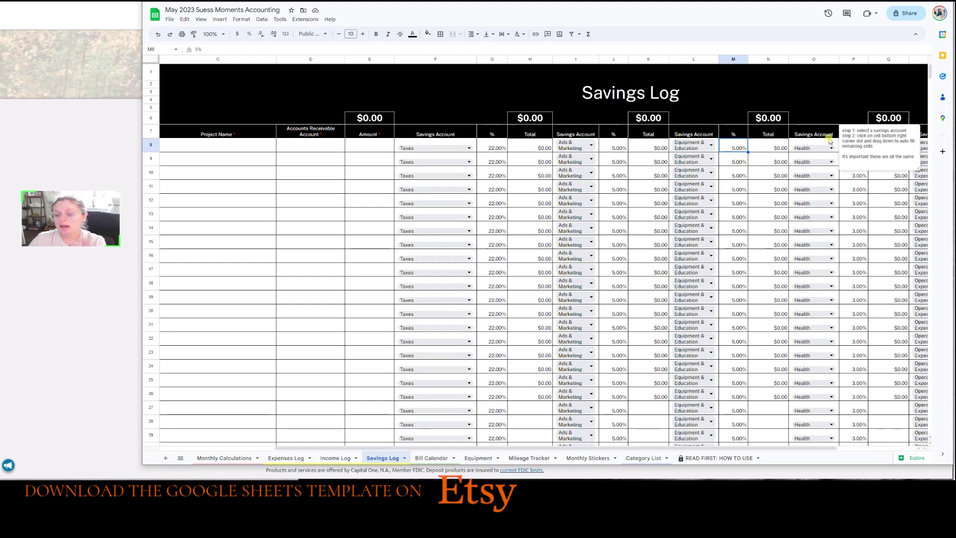
{"action": "left_click", "coordinate": [865, 146]}
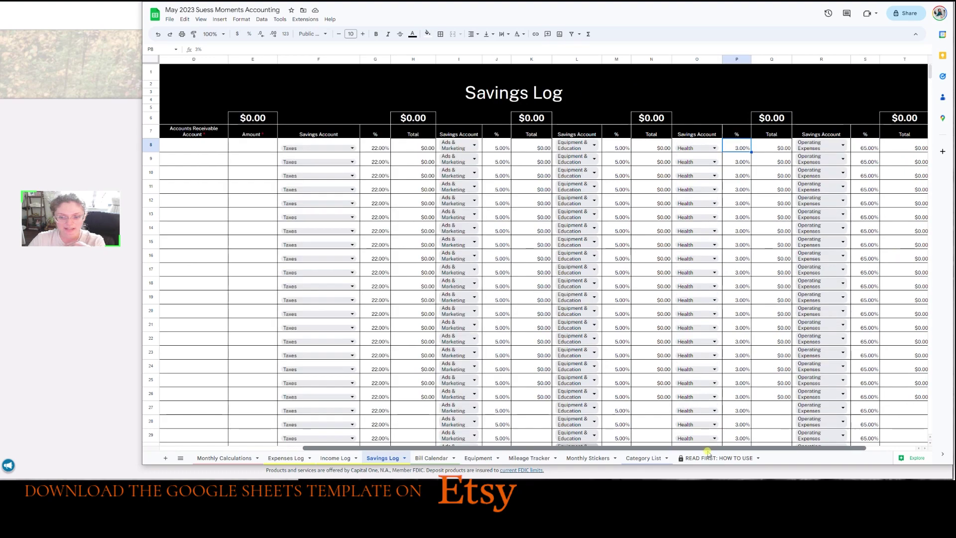
Inspect the 65% Operating Expenses allocation in S8.
{"action": "left_click_drag", "start_coordinate": [707, 452], "coordinate": [776, 456]}
{"action": "left_click", "coordinate": [756, 298]}
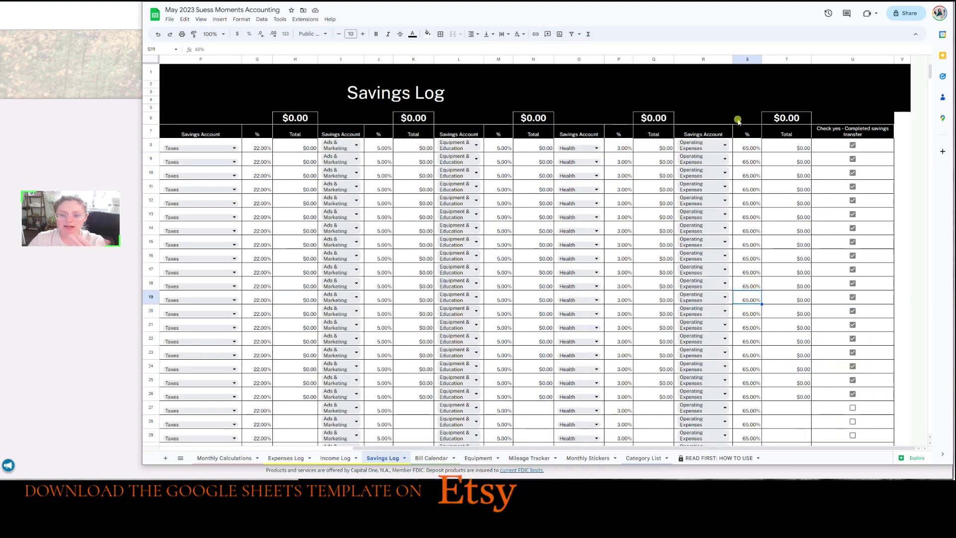
{"action": "left_click", "coordinate": [752, 145]}
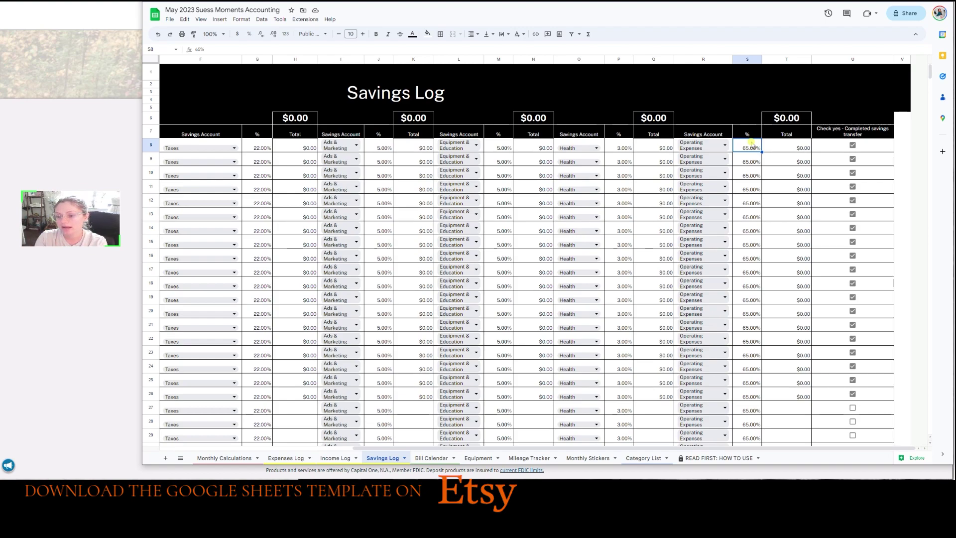
Replace the transfer checkboxes in U8:U26 with unticked copies of the U27 checkbox.
{"action": "left_click_drag", "start_coordinate": [875, 145], "coordinate": [859, 396]}
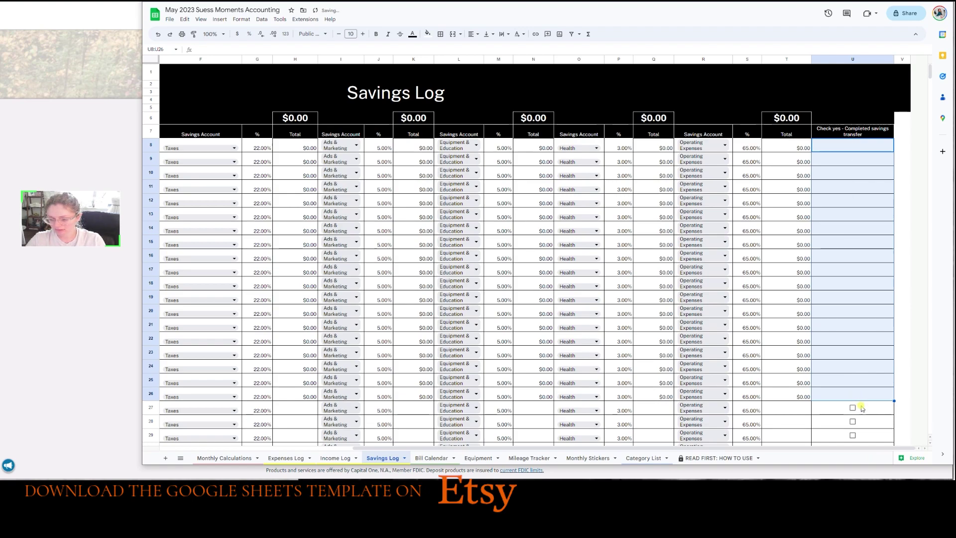
{"action": "key", "text": "Delete"}
{"action": "left_click", "coordinate": [891, 412]}
{"action": "left_click_drag", "start_coordinate": [895, 414], "coordinate": [875, 145]}
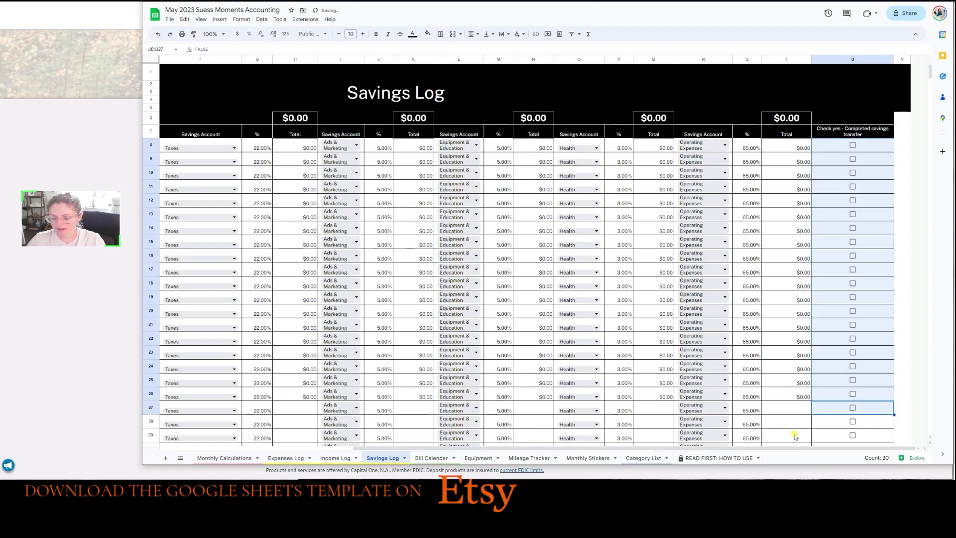
{"action": "left_click", "coordinate": [807, 423]}
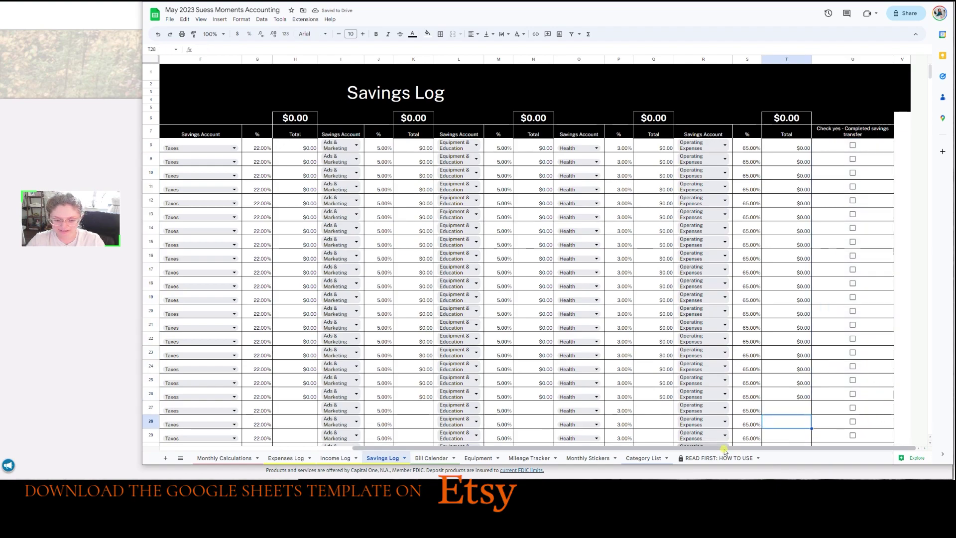
On the Bill Calendar sheet, tick and then untick the Google 100GB bill checkbox.
{"action": "scroll", "coordinate": [723, 448], "scroll_direction": "left", "scroll_amount": 2}
{"action": "left_click", "coordinate": [433, 458]}
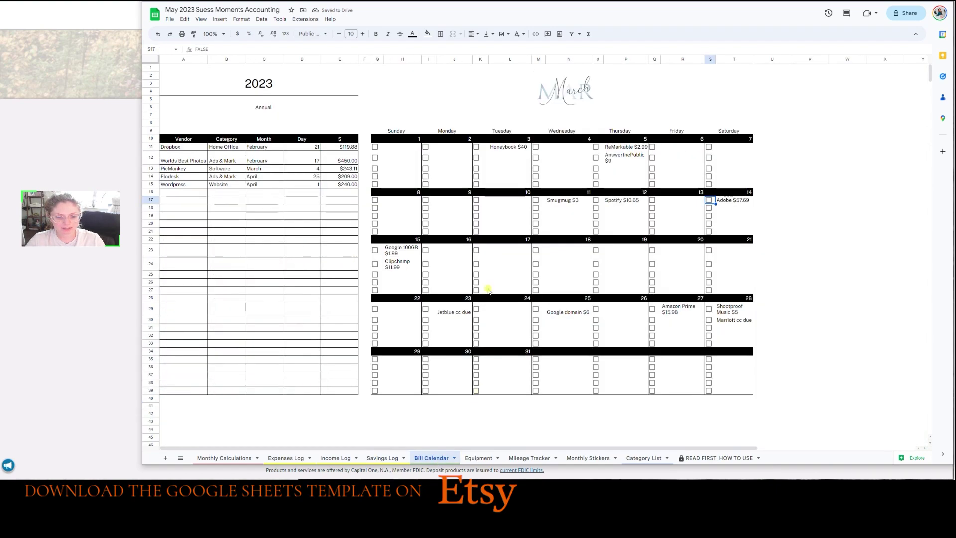
{"action": "left_click", "coordinate": [314, 251]}
{"action": "left_click", "coordinate": [434, 265]}
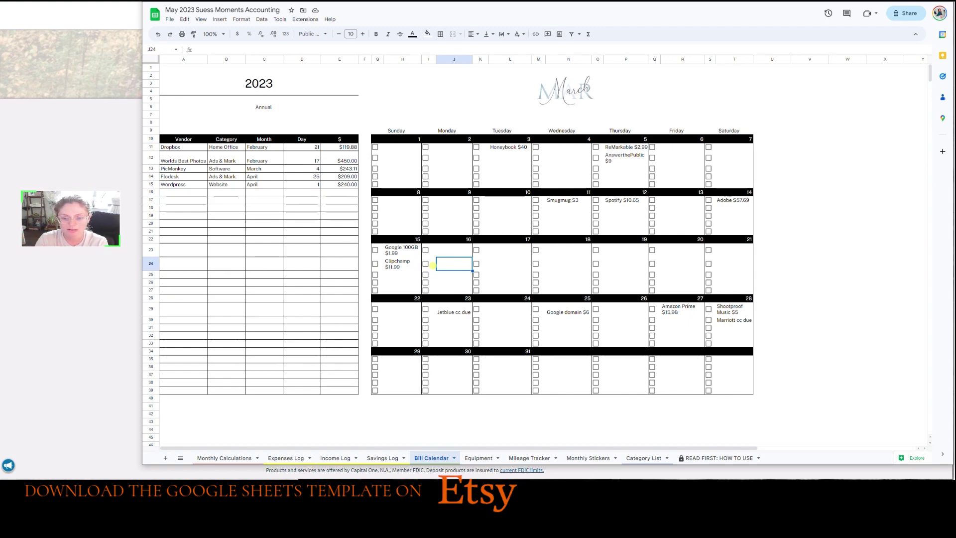
{"action": "left_click", "coordinate": [378, 251]}
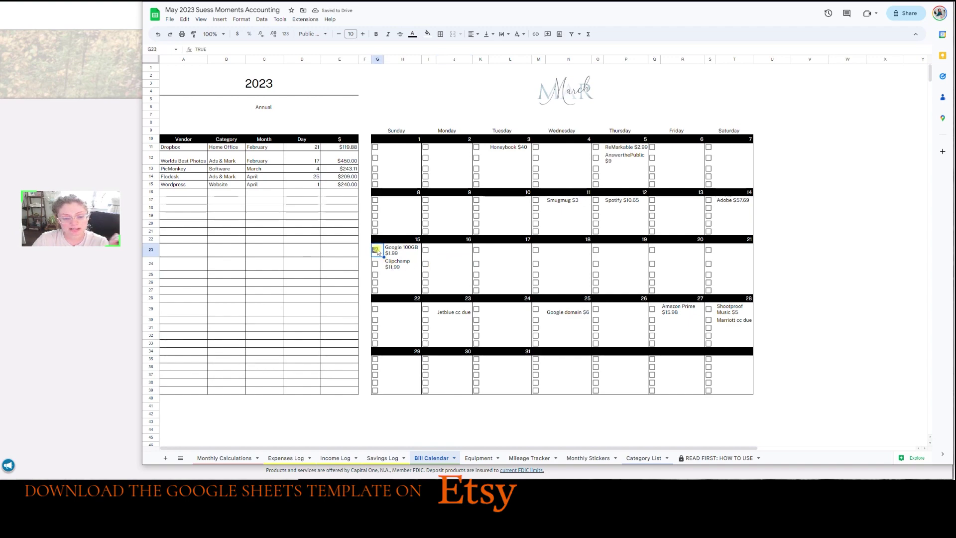
{"action": "left_click", "coordinate": [376, 249]}
Highlight the annual bills' vendors, categories and months in the annual list.
{"action": "left_click", "coordinate": [264, 320]}
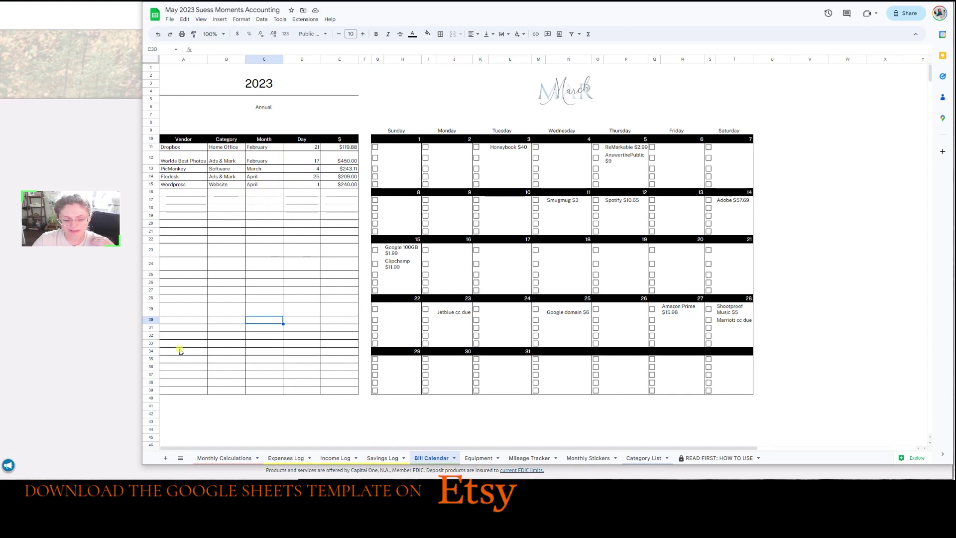
{"action": "left_click_drag", "start_coordinate": [178, 147], "coordinate": [215, 139]}
{"action": "left_click_drag", "start_coordinate": [254, 172], "coordinate": [267, 128]}
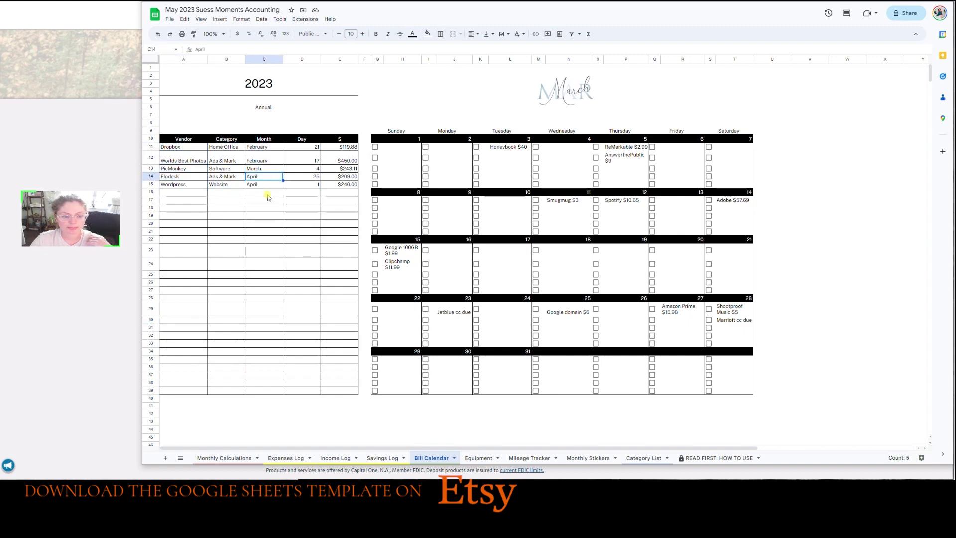
{"action": "left_click", "coordinate": [267, 218]}
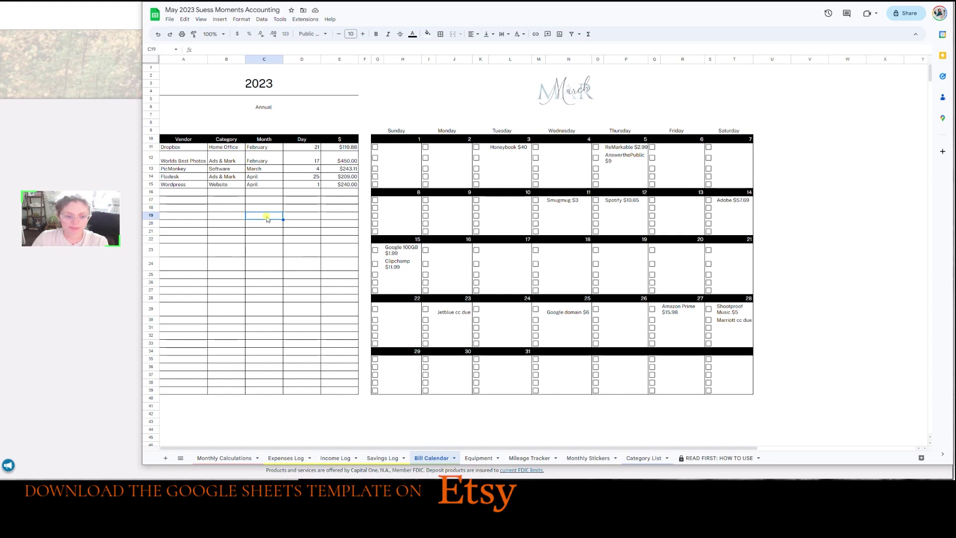
Look over the empty rows of the Equipment log, then switch to the Mileage Tracker sheet.
{"action": "left_click", "coordinate": [478, 457]}
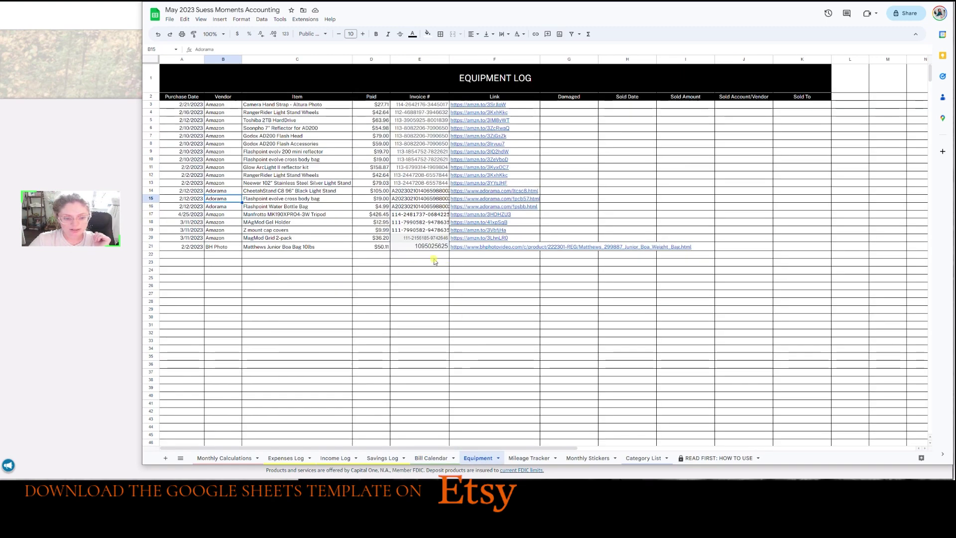
{"action": "left_click", "coordinate": [360, 256]}
{"action": "left_click", "coordinate": [477, 294]}
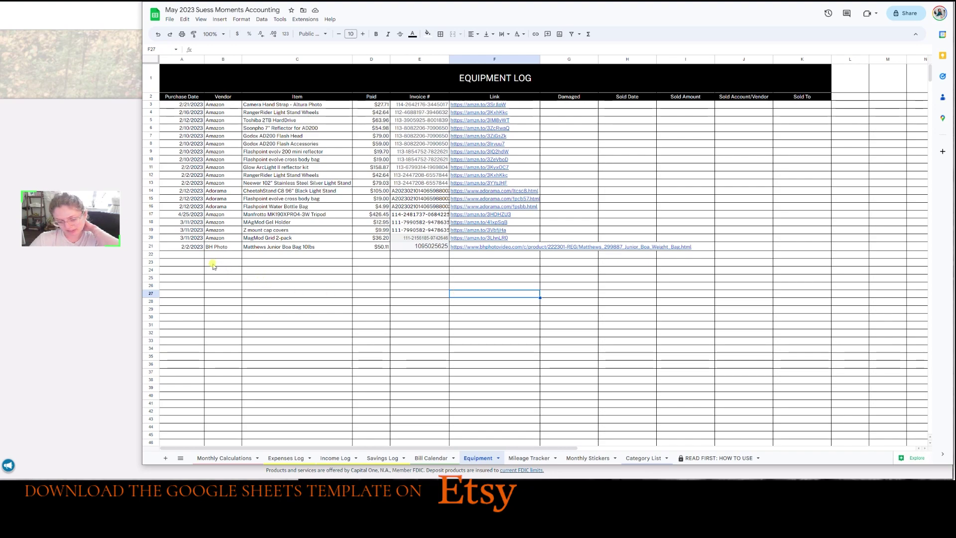
{"action": "left_click", "coordinate": [170, 263]}
{"action": "left_click", "coordinate": [477, 310]}
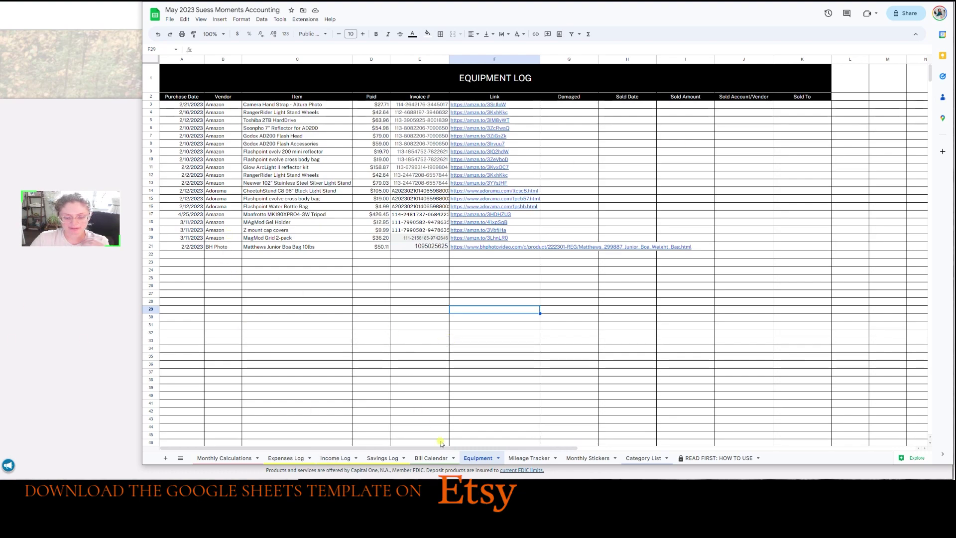
{"action": "left_click", "coordinate": [529, 458]}
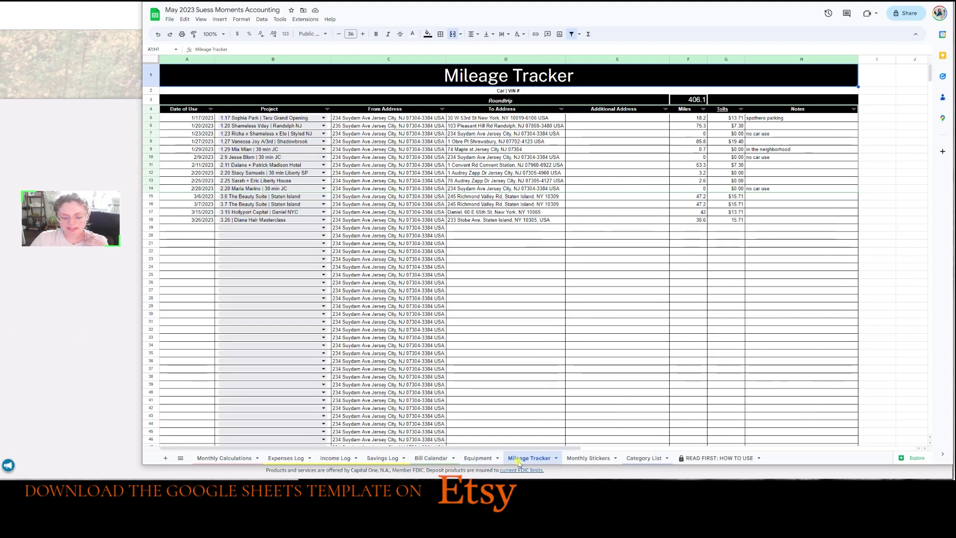
Check an empty To Address cell in Mileage Tracker, then show the Monthly Stickers sheet.
{"action": "left_click", "coordinate": [494, 282]}
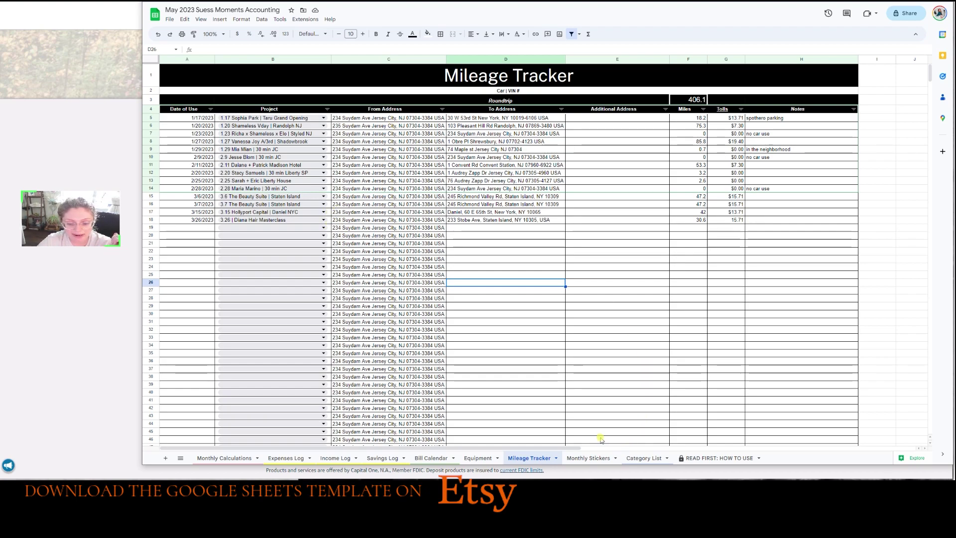
{"action": "left_click", "coordinate": [600, 457]}
Select and then deselect the May sticker image on the Monthly Stickers sheet.
{"action": "left_click", "coordinate": [604, 334]}
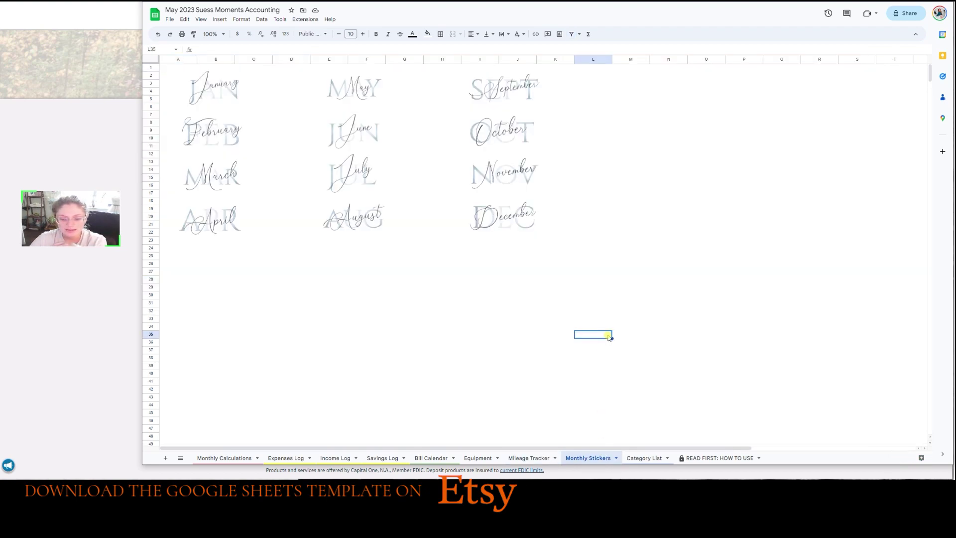
{"action": "left_click", "coordinate": [429, 350]}
{"action": "left_click", "coordinate": [375, 93]}
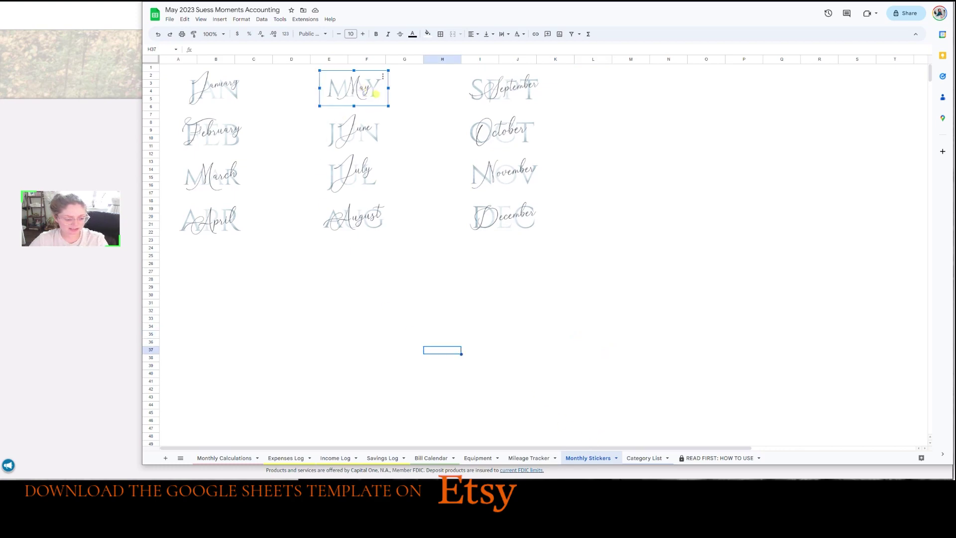
{"action": "key", "text": "Escape"}
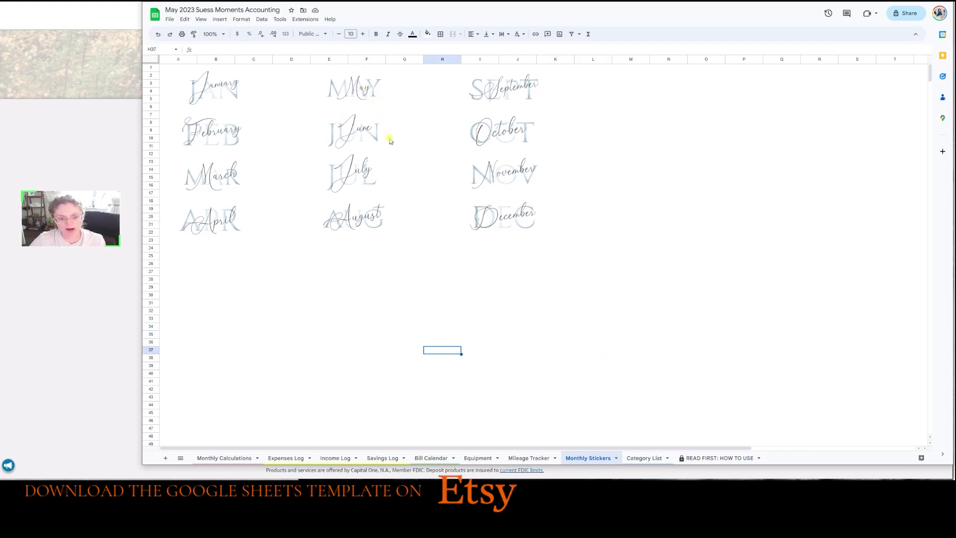
Compare the May logo on Monthly Calculations with the stickers, then open the Category List sheet.
{"action": "left_click", "coordinate": [285, 458]}
{"action": "left_click", "coordinate": [241, 459]}
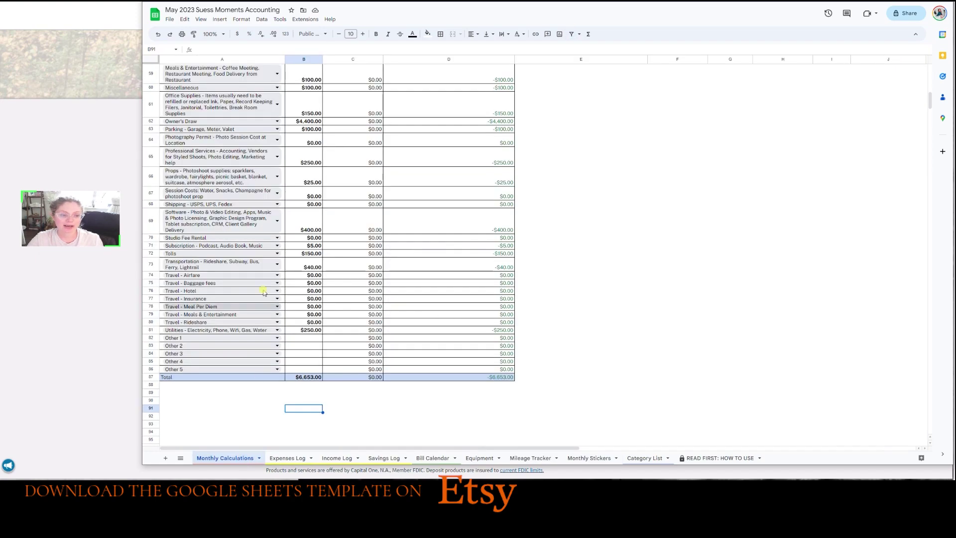
{"action": "scroll", "coordinate": [283, 252], "scroll_direction": "up", "scroll_amount": 15}
{"action": "scroll", "coordinate": [283, 252], "scroll_direction": "up", "scroll_amount": 1}
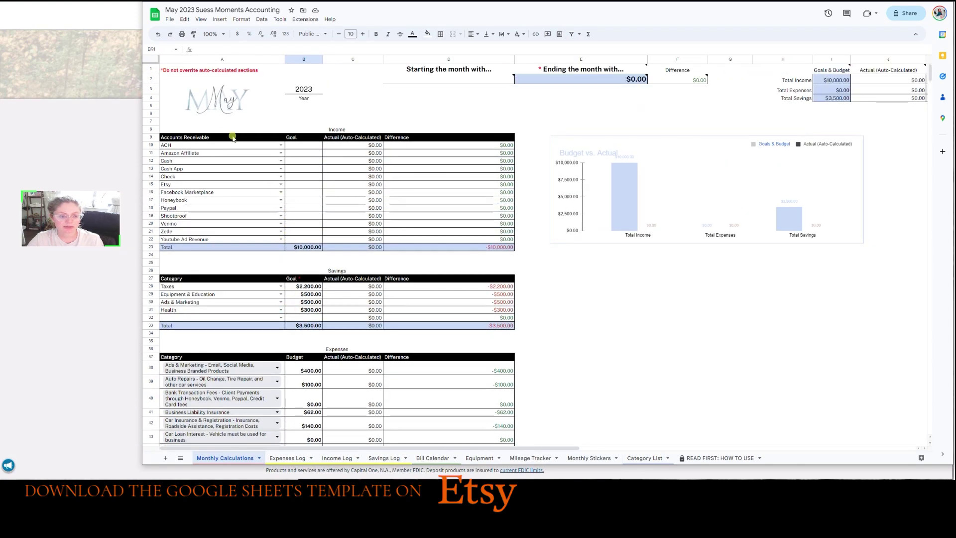
{"action": "left_click", "coordinate": [217, 105]}
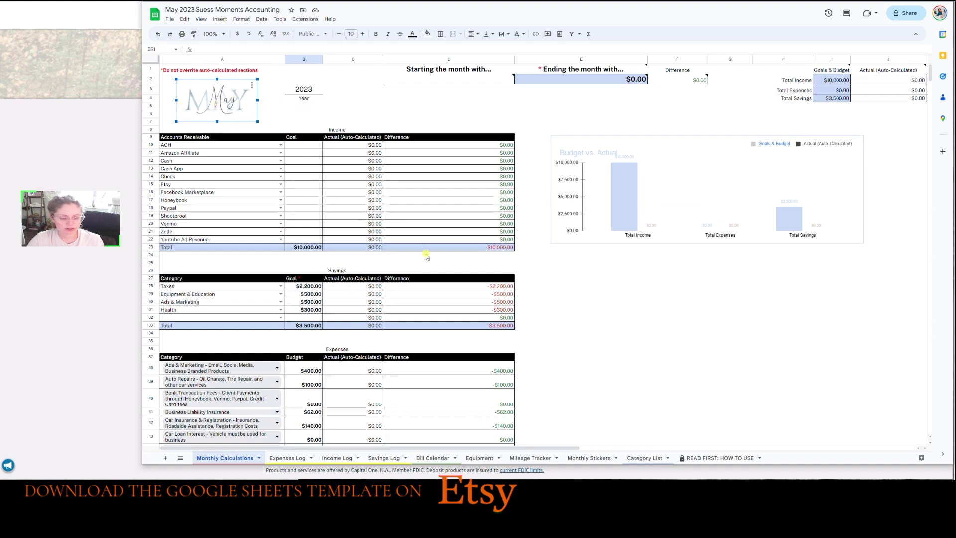
{"action": "left_click", "coordinate": [606, 463]}
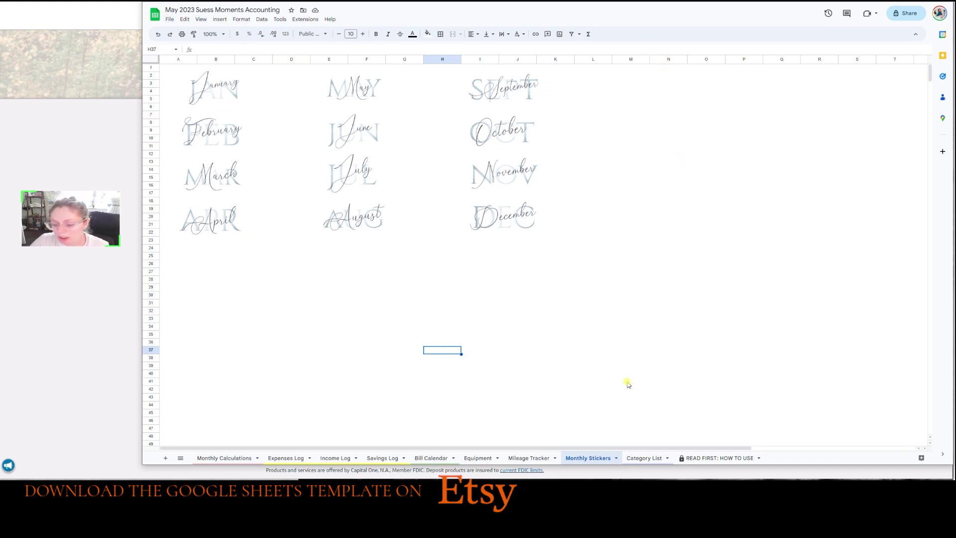
{"action": "left_click", "coordinate": [640, 458]}
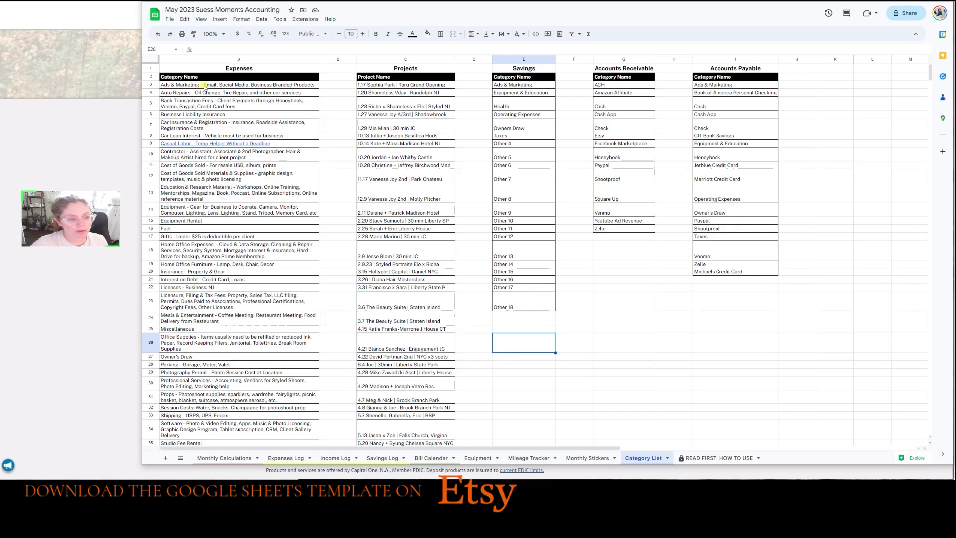
{"action": "left_click_drag", "start_coordinate": [204, 87], "coordinate": [220, 397]}
{"action": "left_click", "coordinate": [219, 429]}
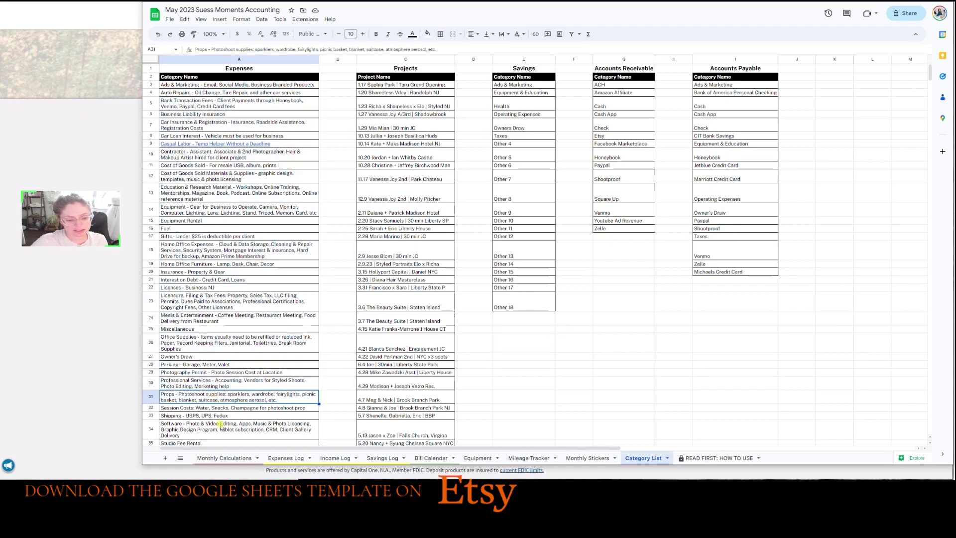
{"action": "left_click", "coordinate": [222, 350]}
{"action": "left_click", "coordinate": [232, 280]}
{"action": "left_click", "coordinate": [304, 316]}
{"action": "left_click", "coordinate": [288, 397]}
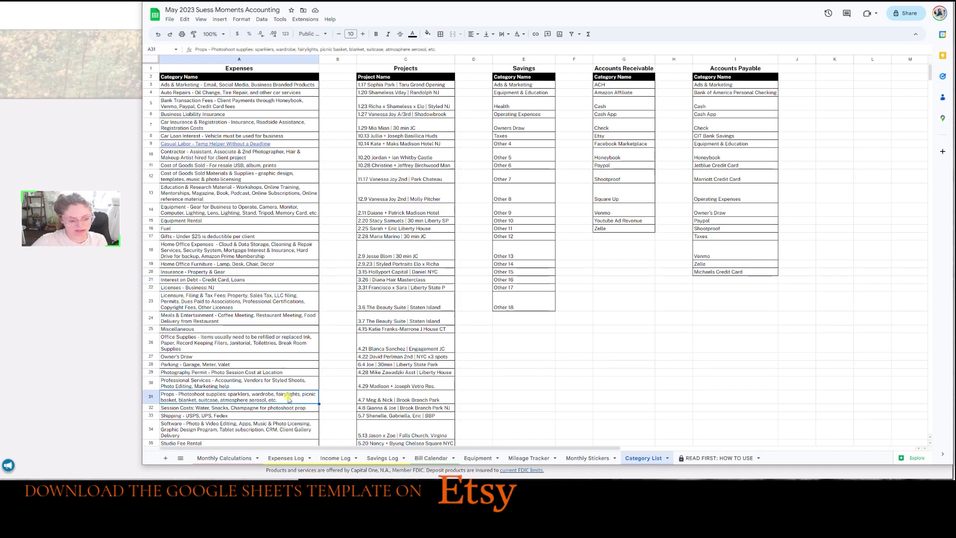
{"action": "left_click", "coordinate": [288, 416]}
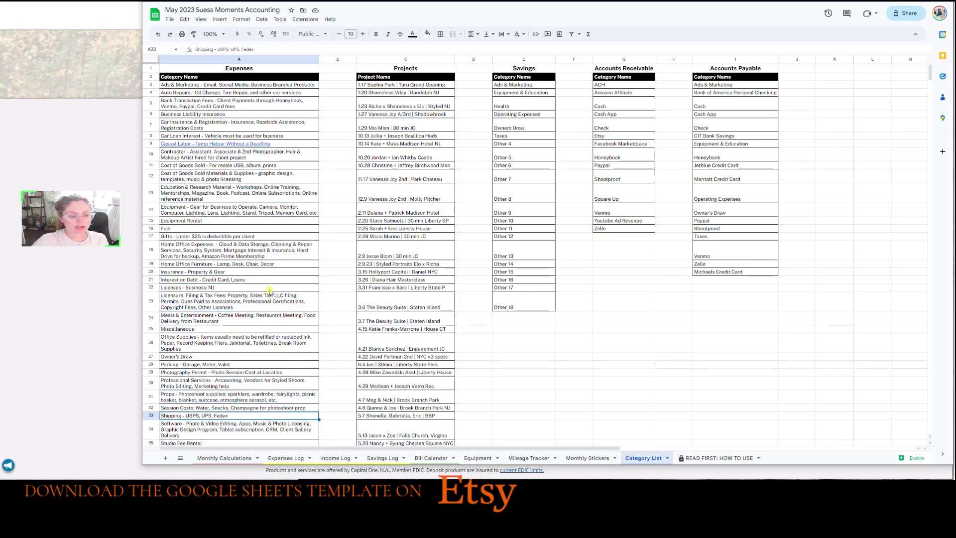
{"action": "left_click", "coordinate": [255, 229]}
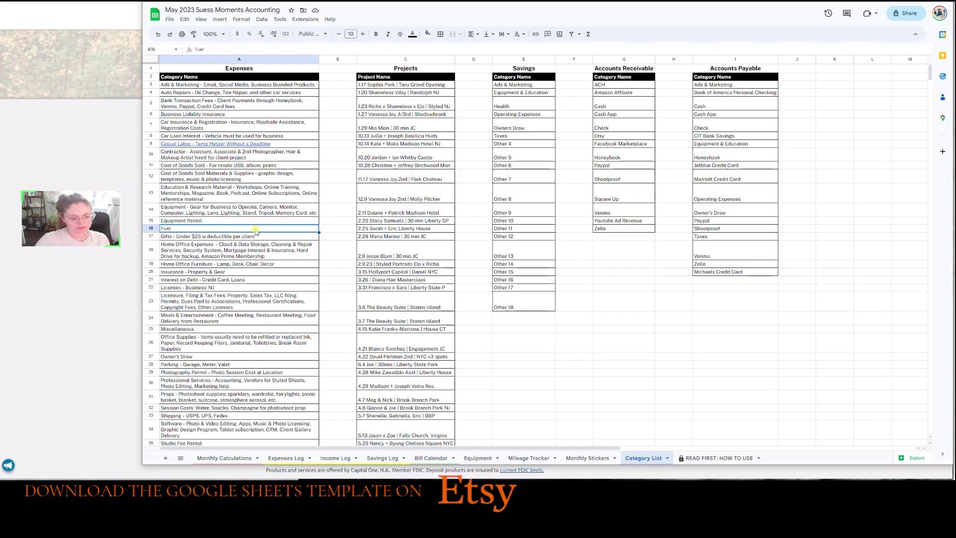
{"action": "scroll", "coordinate": [239, 233], "scroll_direction": "down", "scroll_amount": 3}
{"action": "scroll", "coordinate": [220, 274], "scroll_direction": "down", "scroll_amount": 2}
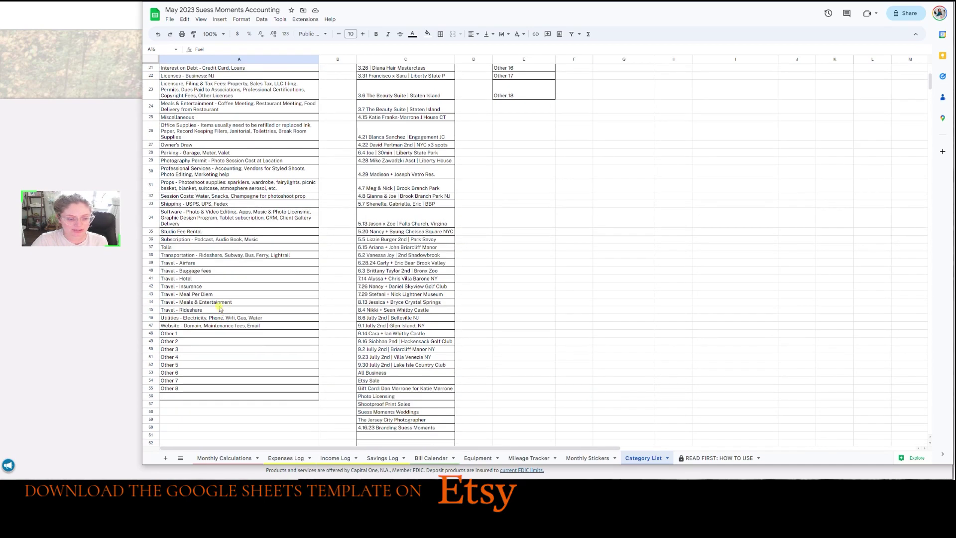
{"action": "left_click_drag", "start_coordinate": [206, 333], "coordinate": [209, 390]}
{"action": "left_click", "coordinate": [240, 326]}
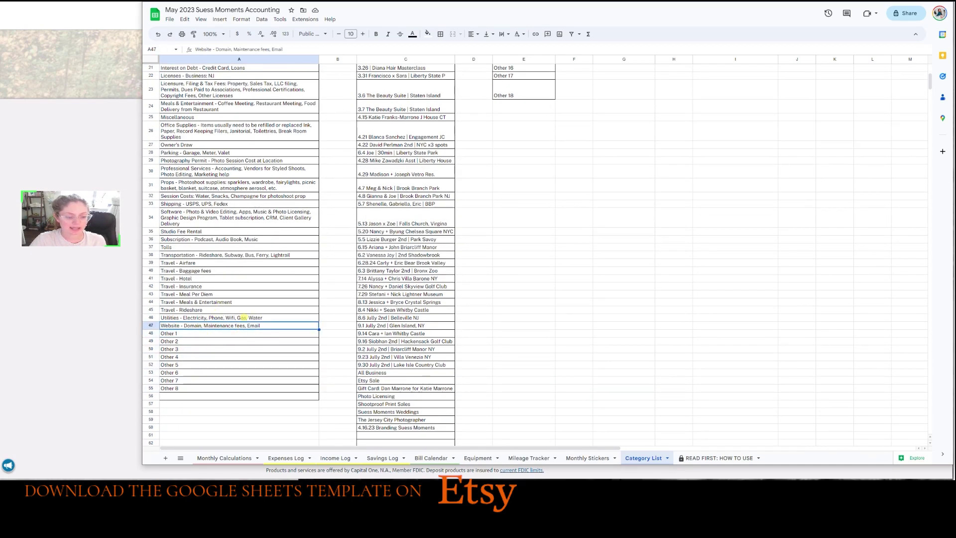
{"action": "left_click_drag", "start_coordinate": [248, 335], "coordinate": [241, 389]}
{"action": "left_click", "coordinate": [252, 361]}
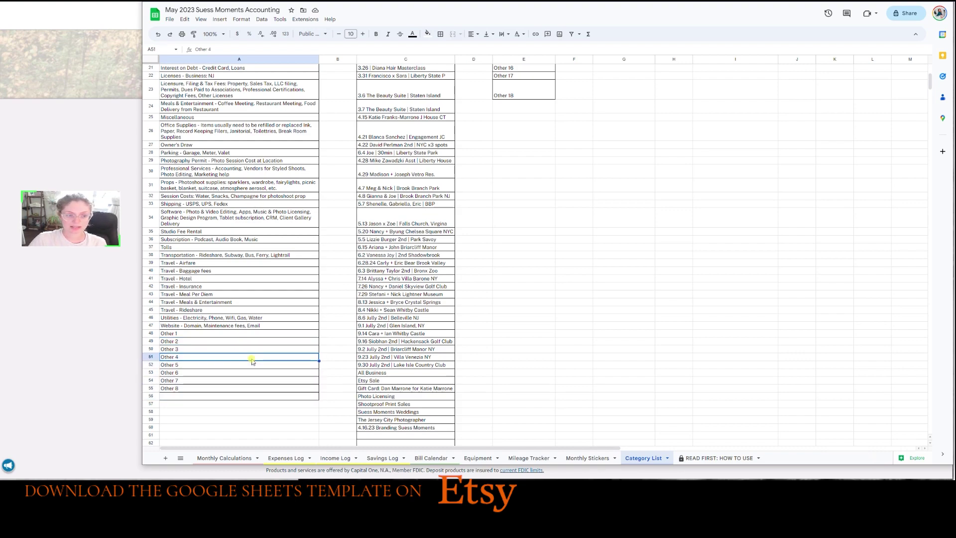
{"action": "left_click", "coordinate": [347, 326]}
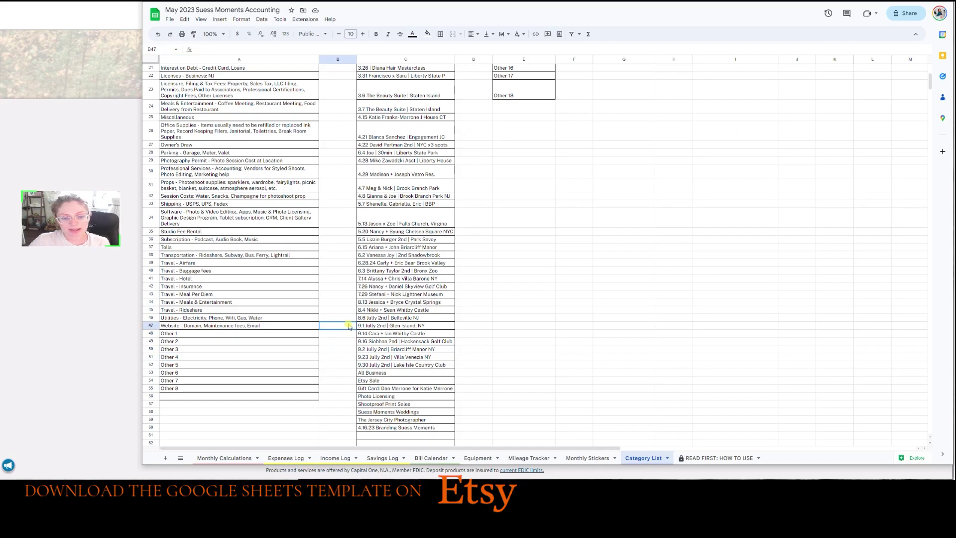
{"action": "scroll", "coordinate": [371, 249], "scroll_direction": "up", "scroll_amount": 5}
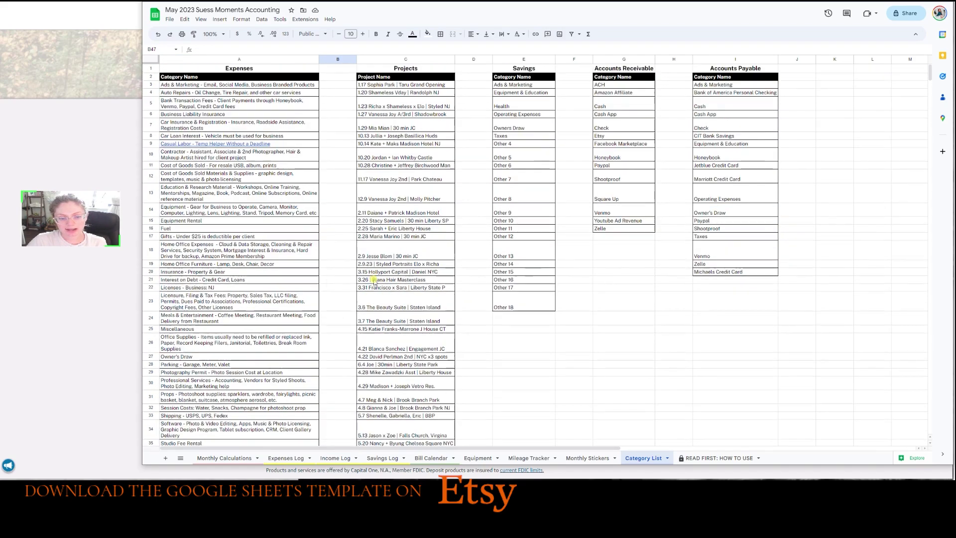
{"action": "left_click", "coordinate": [404, 85]}
{"action": "scroll", "coordinate": [396, 309], "scroll_direction": "down", "scroll_amount": 5}
{"action": "scroll", "coordinate": [395, 319], "scroll_direction": "down", "scroll_amount": 3}
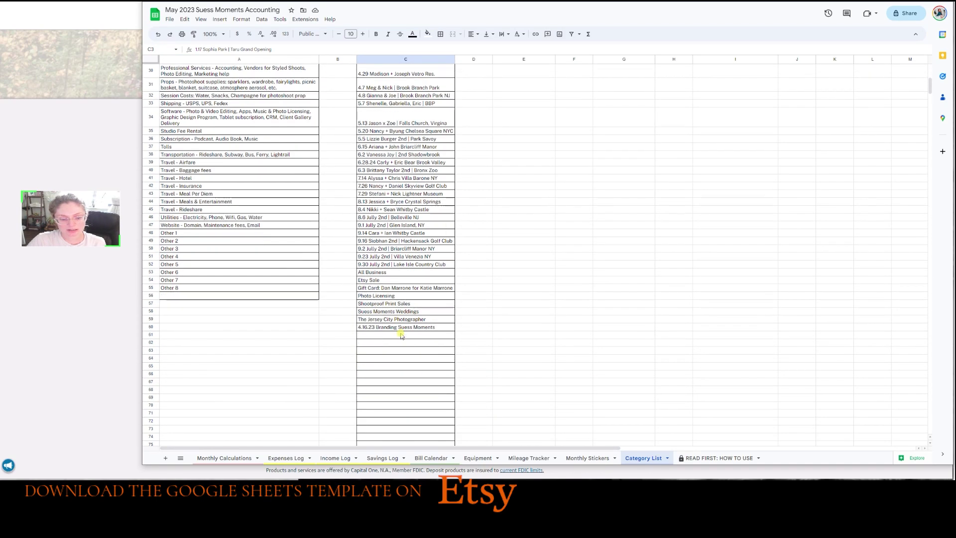
{"action": "left_click", "coordinate": [402, 335]}
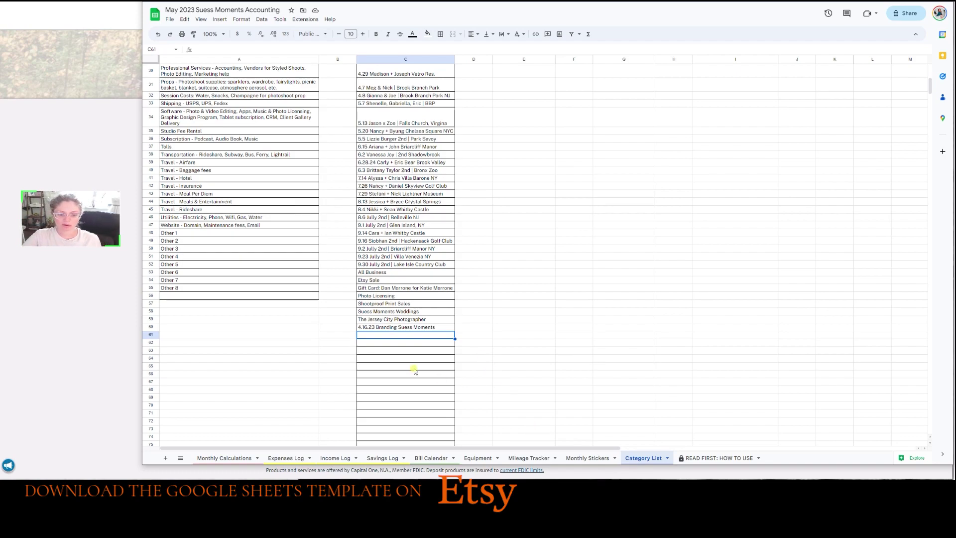
{"action": "scroll", "coordinate": [417, 372], "scroll_direction": "up", "scroll_amount": 3}
{"action": "scroll", "coordinate": [418, 372], "scroll_direction": "up", "scroll_amount": 5}
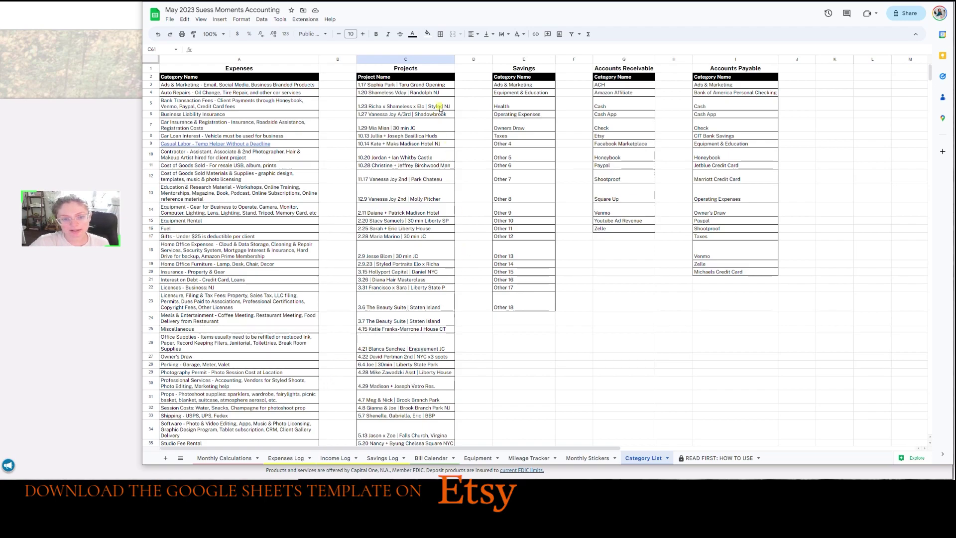
{"action": "left_click_drag", "start_coordinate": [440, 109], "coordinate": [406, 284]}
{"action": "left_click", "coordinate": [441, 332]}
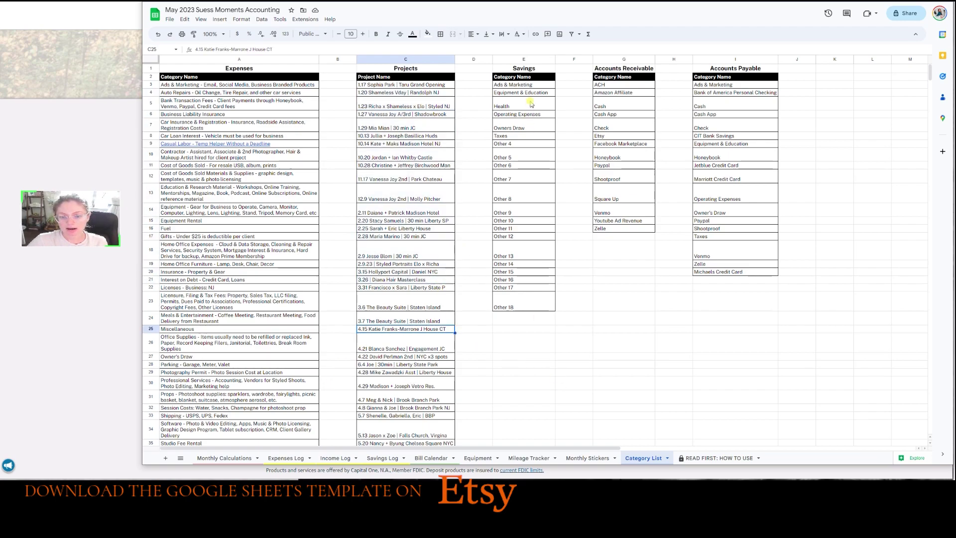
{"action": "left_click_drag", "start_coordinate": [532, 103], "coordinate": [528, 158]}
{"action": "left_click", "coordinate": [529, 171]}
{"action": "left_click", "coordinate": [528, 297]}
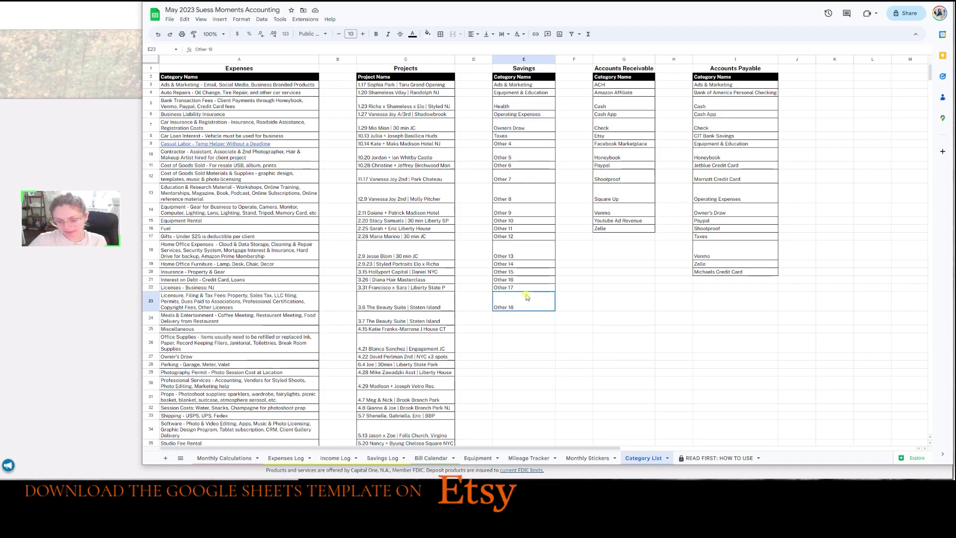
{"action": "left_click_drag", "start_coordinate": [528, 297], "coordinate": [522, 190]}
{"action": "left_click", "coordinate": [524, 301]}
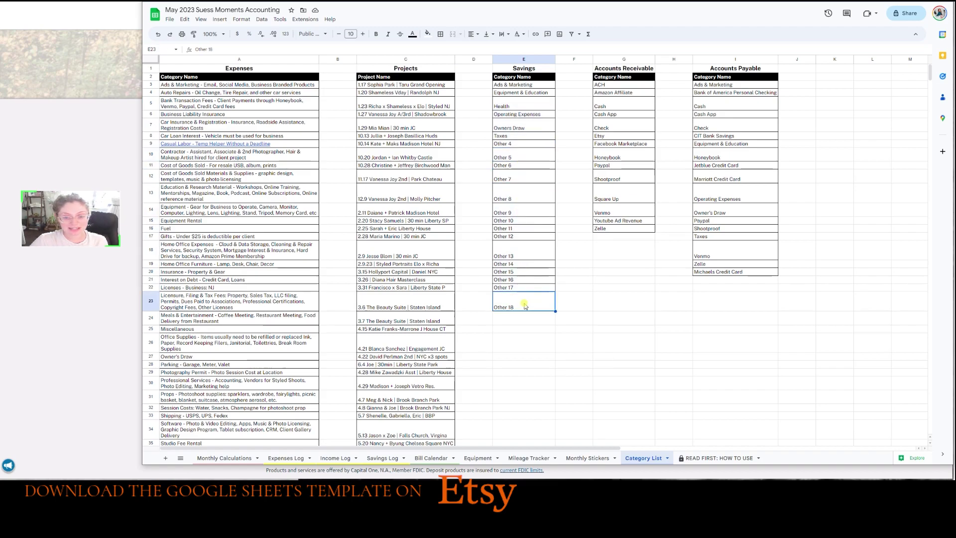
{"action": "left_click", "coordinate": [521, 236]}
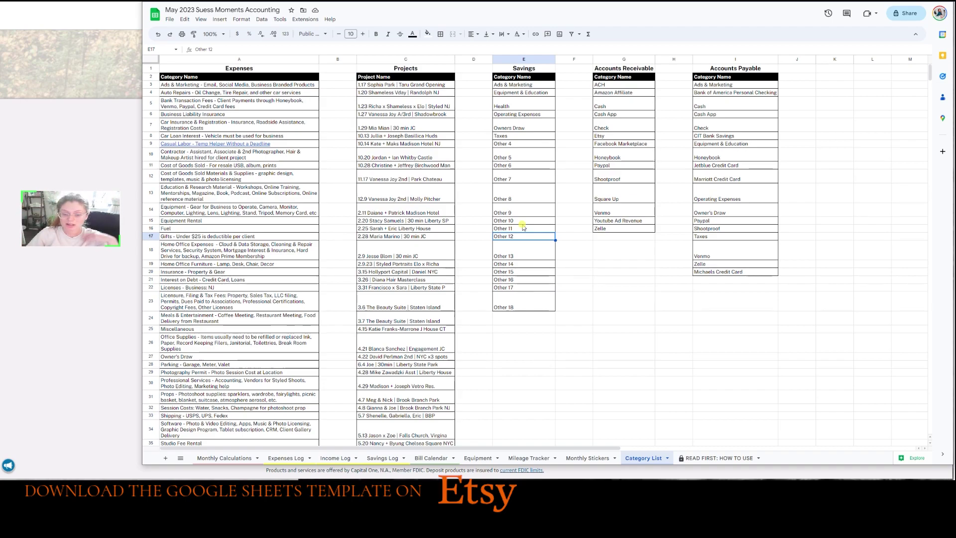
{"action": "left_click", "coordinate": [503, 192]}
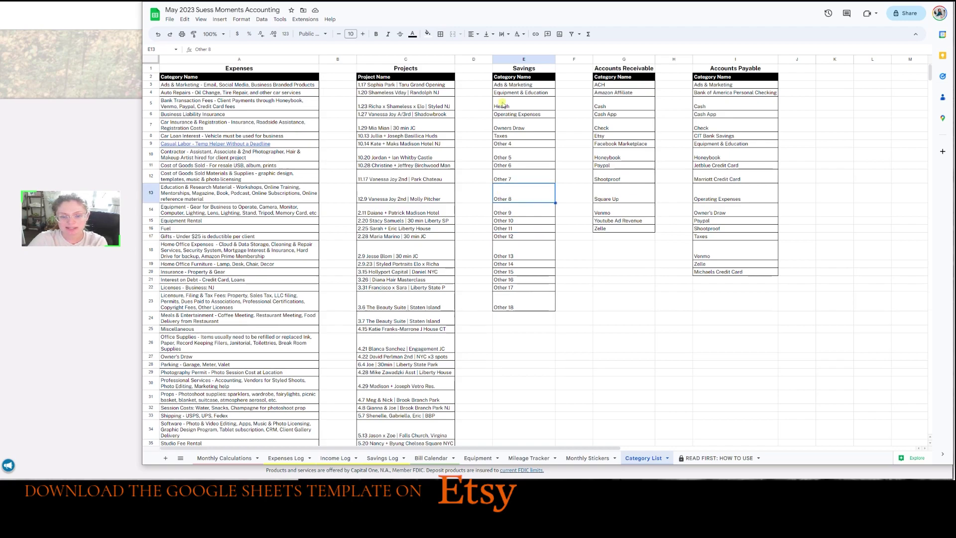
{"action": "left_click_drag", "start_coordinate": [509, 87], "coordinate": [516, 141]}
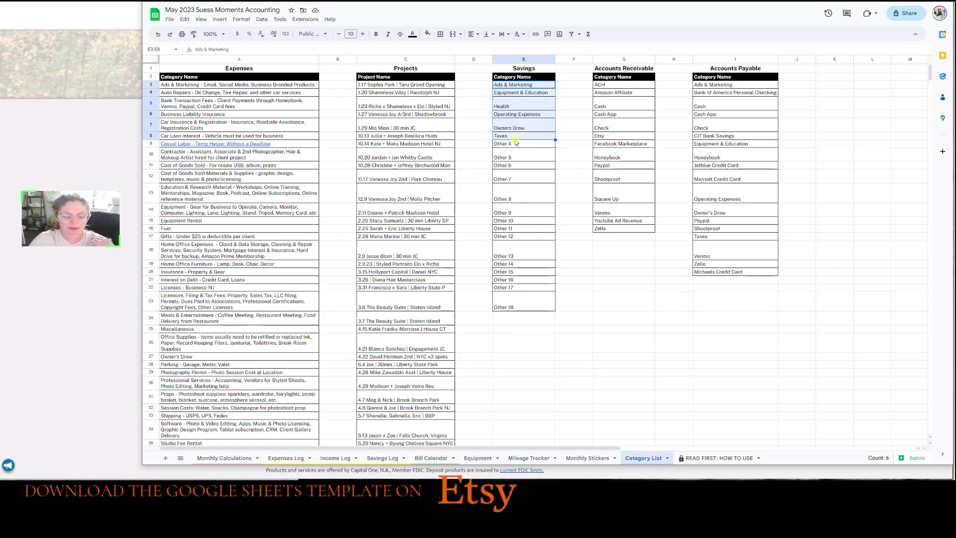
{"action": "left_click", "coordinate": [532, 181]}
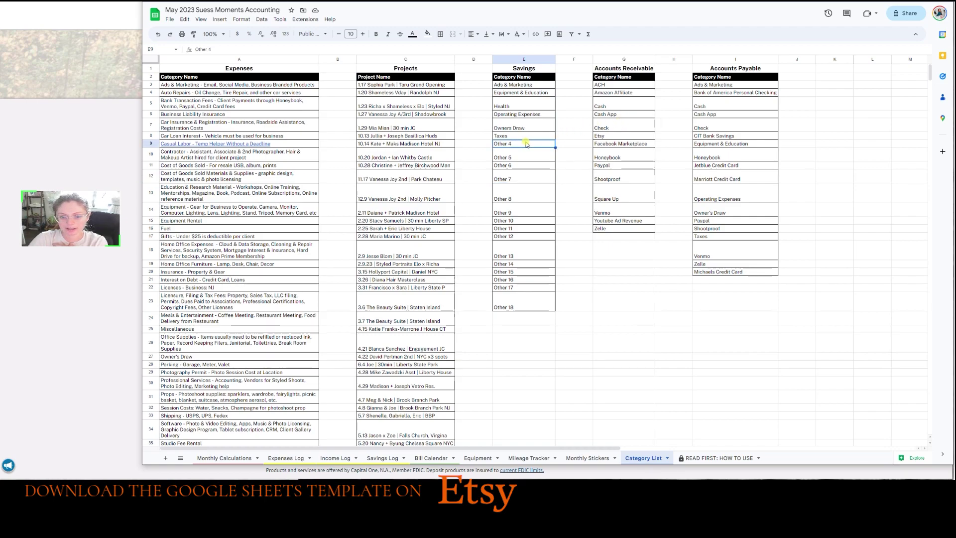
{"action": "left_click", "coordinate": [531, 107]}
Rename the Savings heading in E1 to 'Savings/Checking' by appending '/Checking'.
{"action": "left_click", "coordinate": [537, 71]}
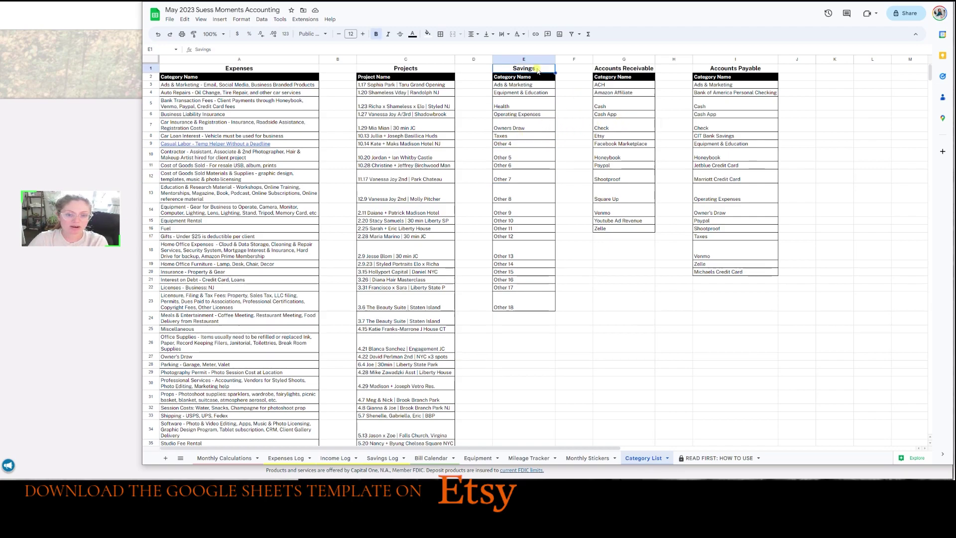
{"action": "left_click", "coordinate": [263, 49]}
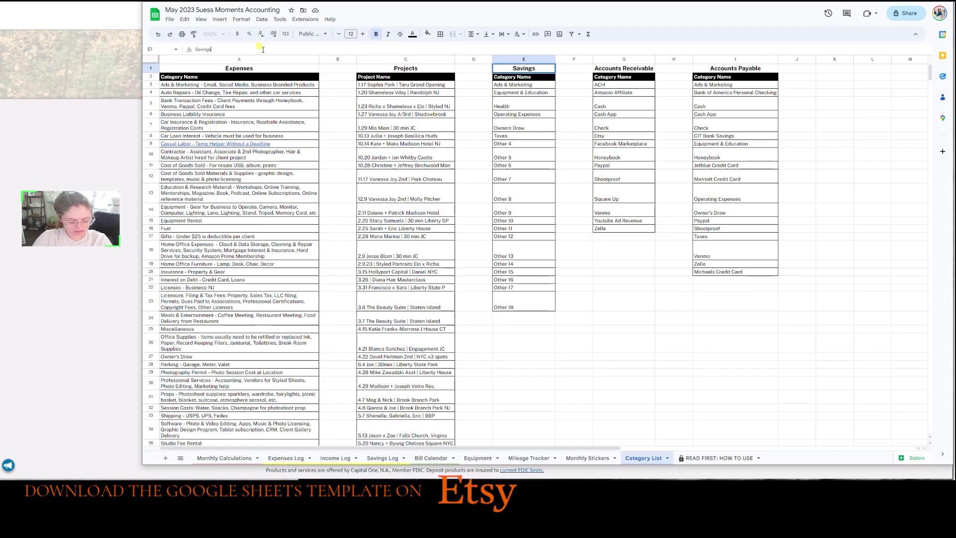
{"action": "type", "text": "/Checking"}
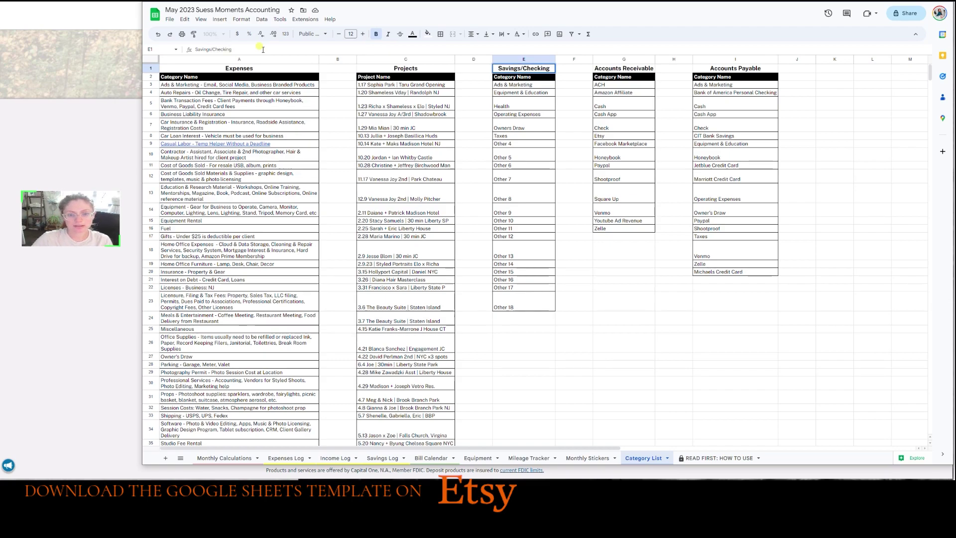
{"action": "key", "text": "Return"}
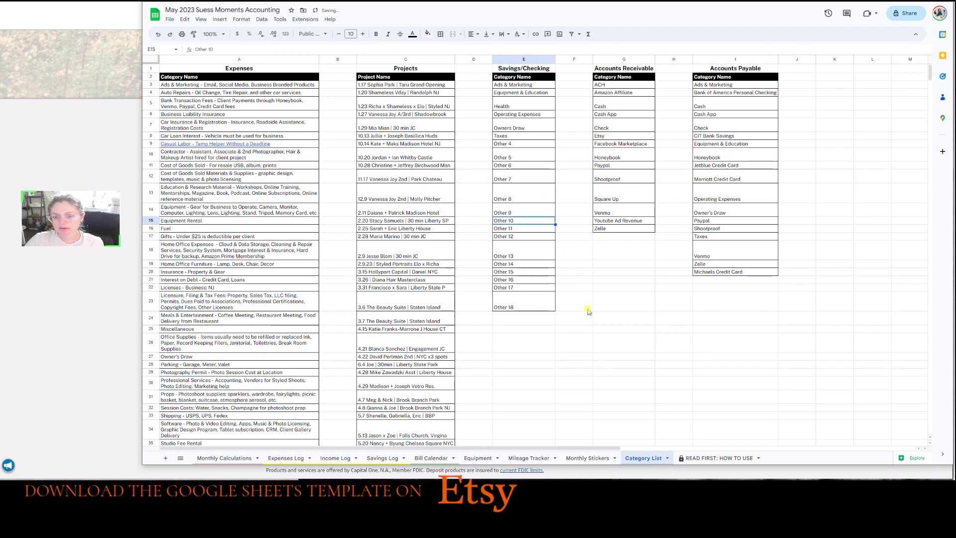
{"action": "left_click", "coordinate": [628, 76]}
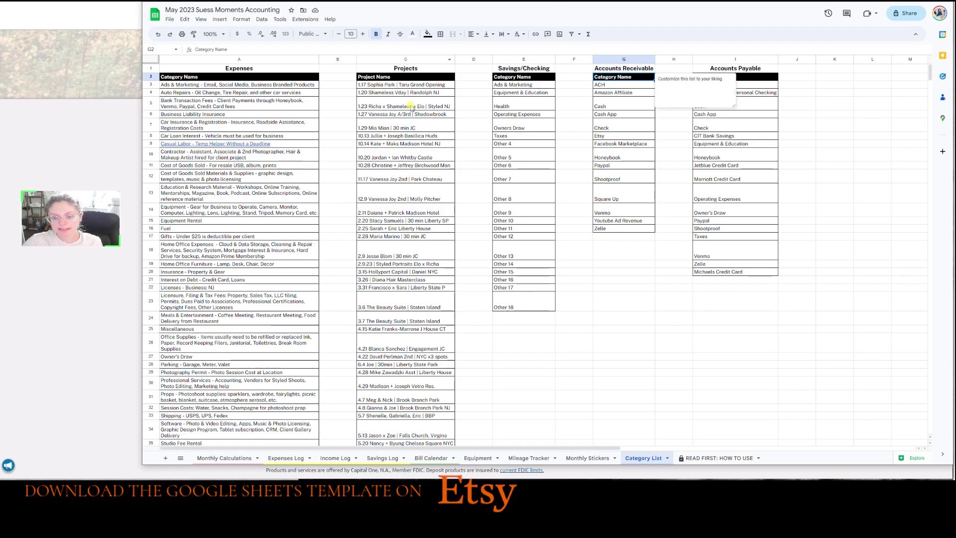
Point out the Accounts Receivable accounts from ACH to Zelle and the Accounts Payable Cash entry.
{"action": "left_click", "coordinate": [634, 116]}
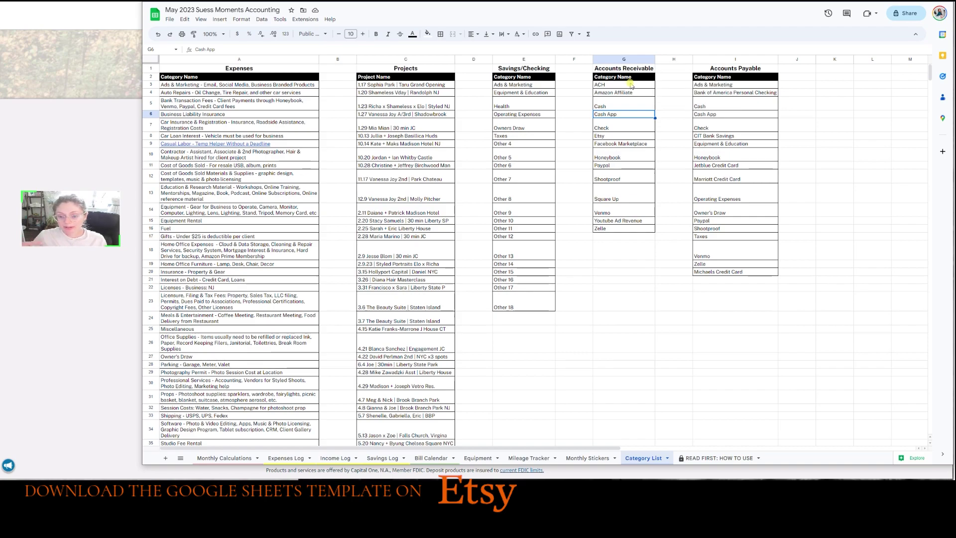
{"action": "left_click_drag", "start_coordinate": [630, 84], "coordinate": [621, 228]}
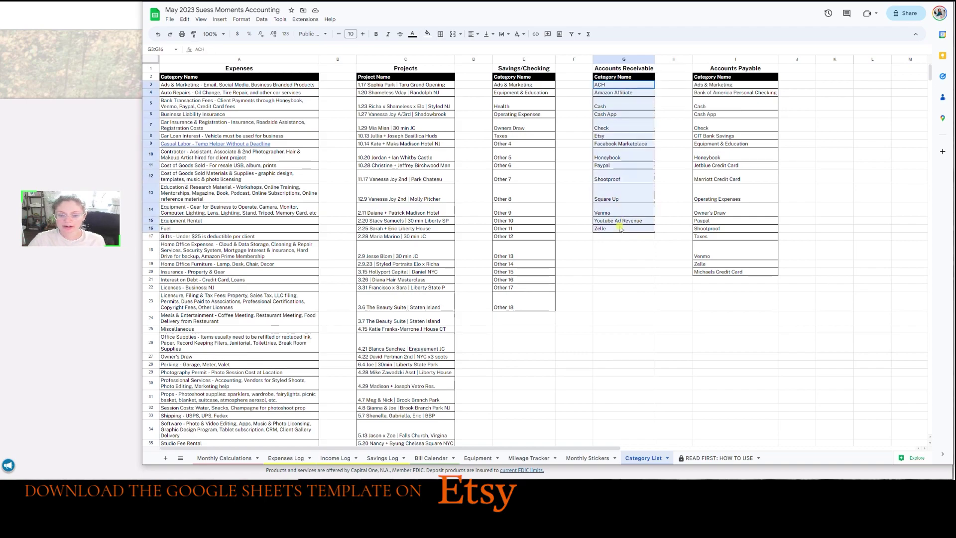
{"action": "left_click", "coordinate": [633, 237]}
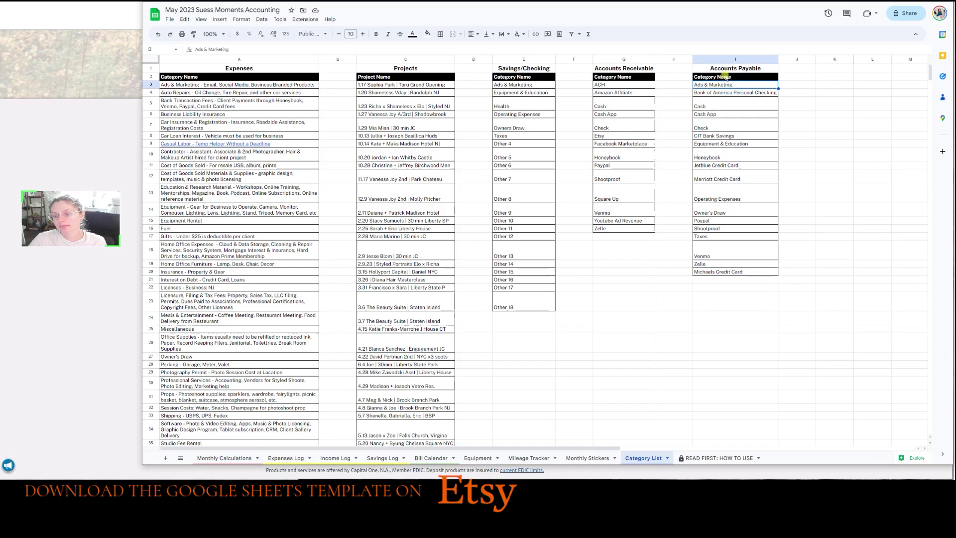
{"action": "left_click", "coordinate": [723, 70]}
{"action": "left_click", "coordinate": [736, 102]}
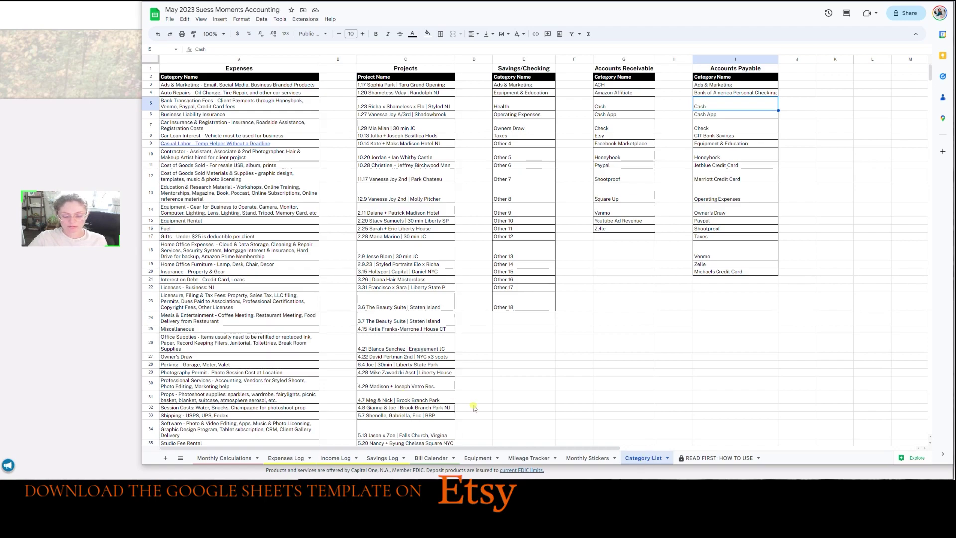
{"action": "left_click", "coordinate": [299, 457]}
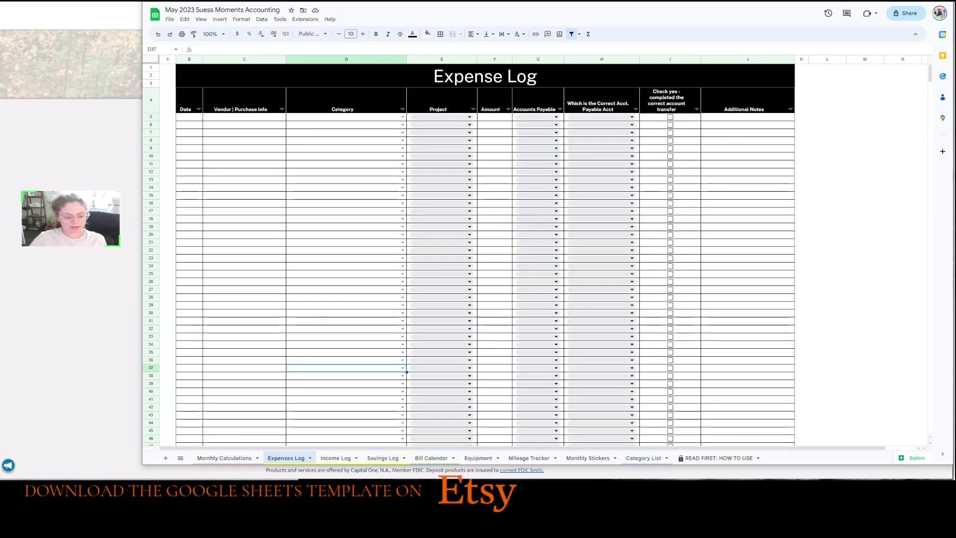
{"action": "left_click", "coordinate": [358, 164]}
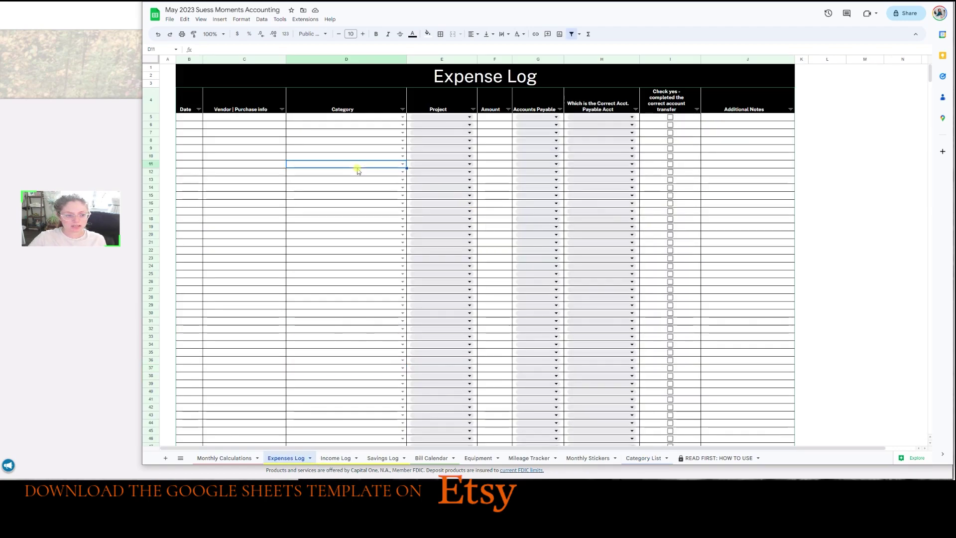
{"action": "left_click", "coordinate": [192, 117]}
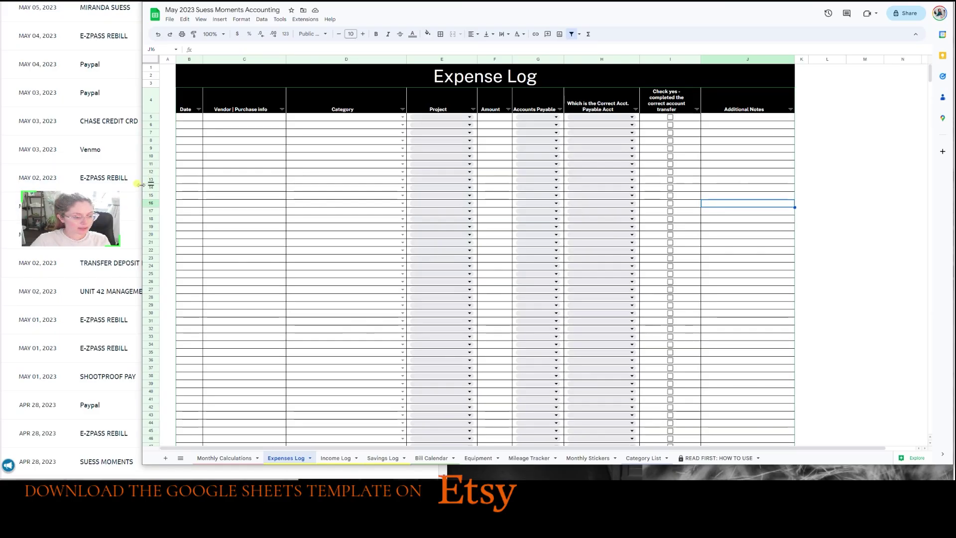
Narrow the window and log a 5/1 Ezpass expense under the Tolls category.
{"action": "left_click_drag", "start_coordinate": [141, 185], "coordinate": [197, 185]}
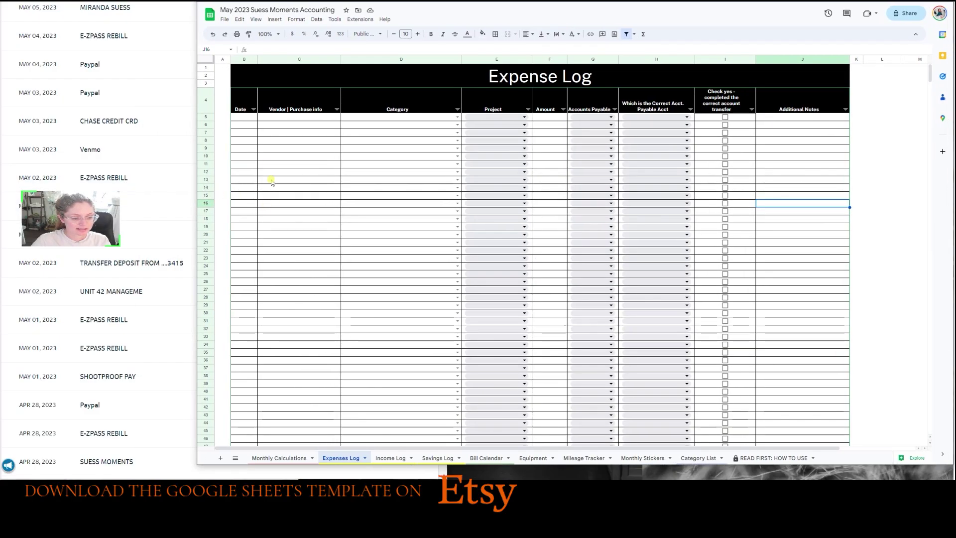
{"action": "left_click", "coordinate": [248, 118]}
{"action": "type", "text": "5"}
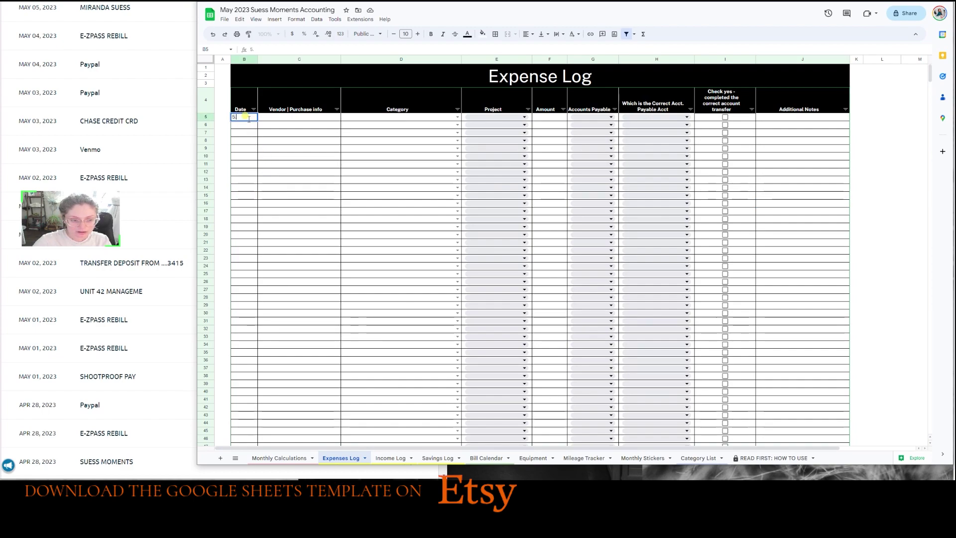
{"action": "type", "text": "/1/2023"}
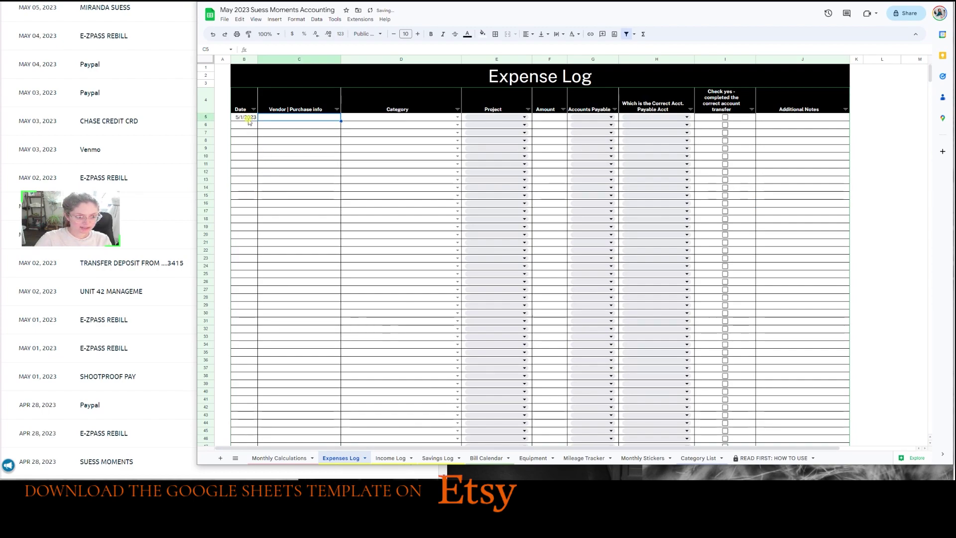
{"action": "key", "text": "Tab"}
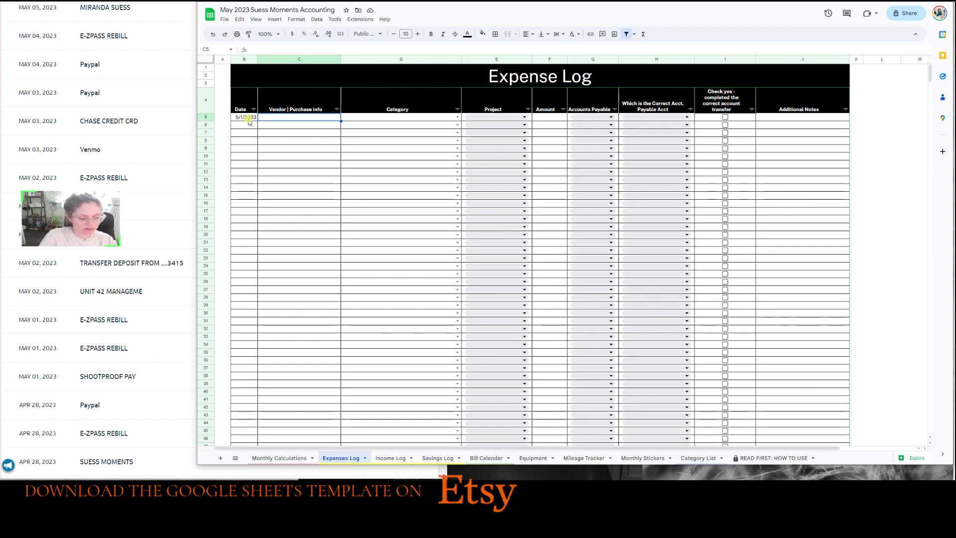
{"action": "type", "text": "Ez"}
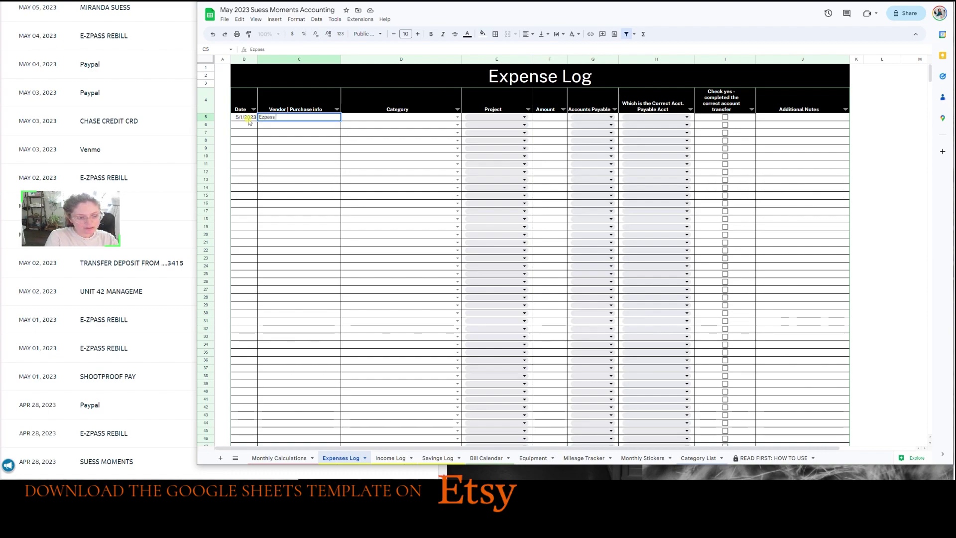
{"action": "type", "text": "pass"}
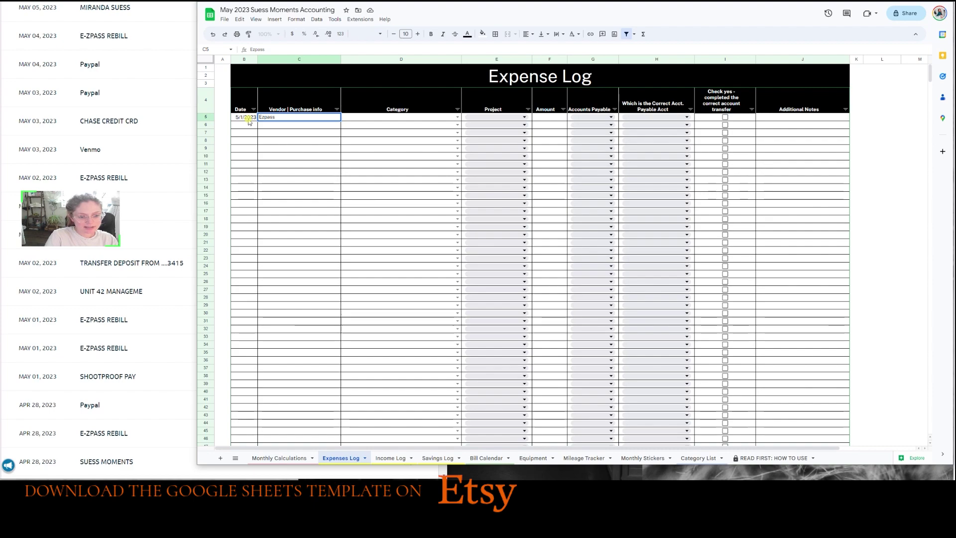
{"action": "key", "text": "Tab"}
{"action": "type", "text": "tol"}
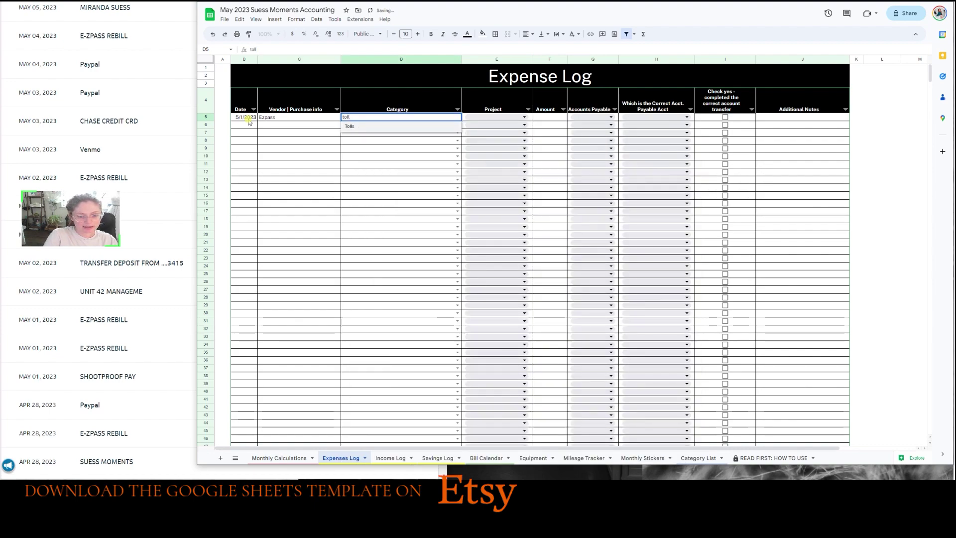
{"action": "key", "text": "Tab"}
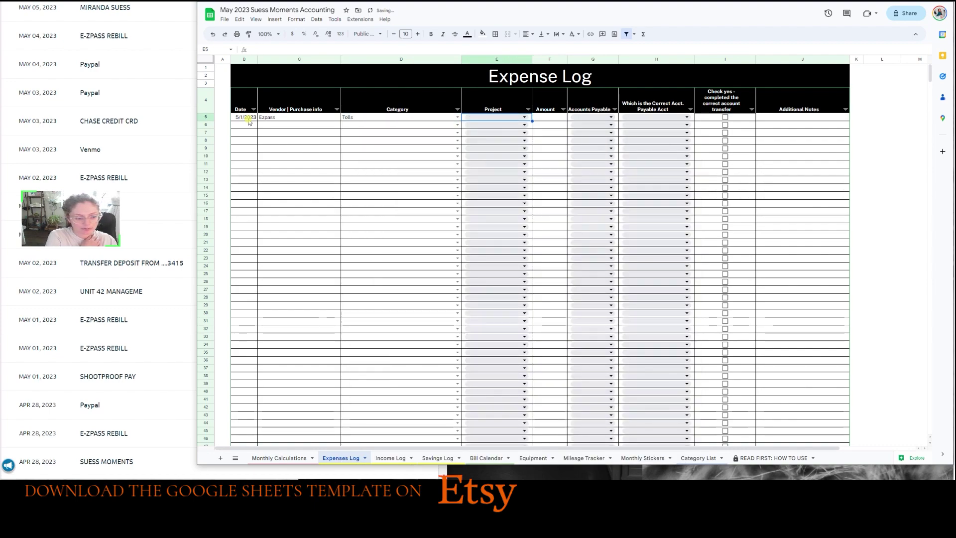
Enter the $30.11 amount and set the payable account to Operating Expenses.
{"action": "key", "text": "Tab"}
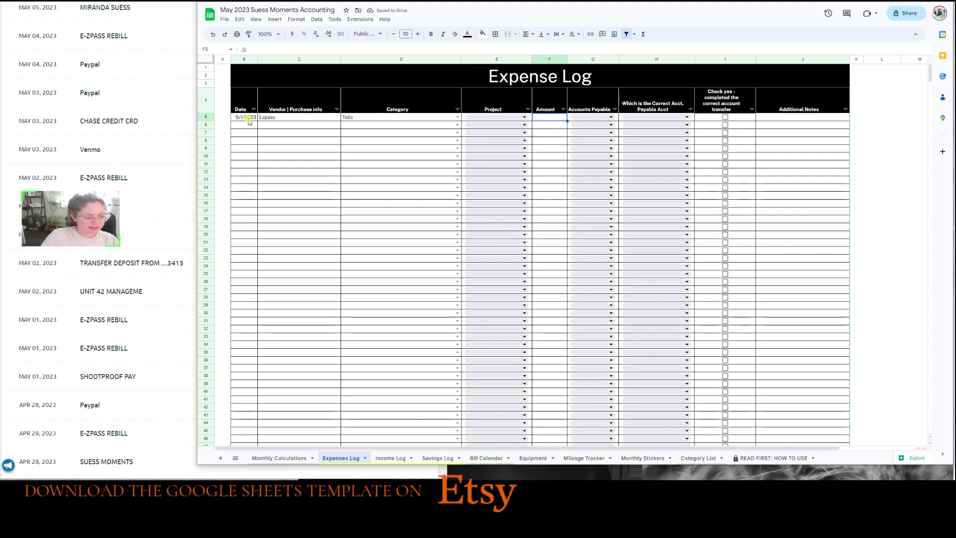
{"action": "type", "text": "30.11"}
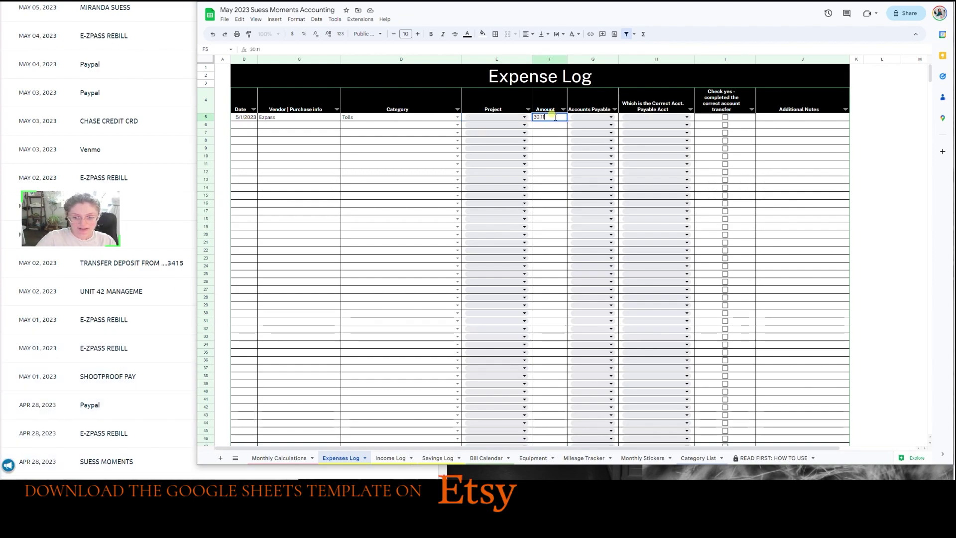
{"action": "key", "text": "Tab"}
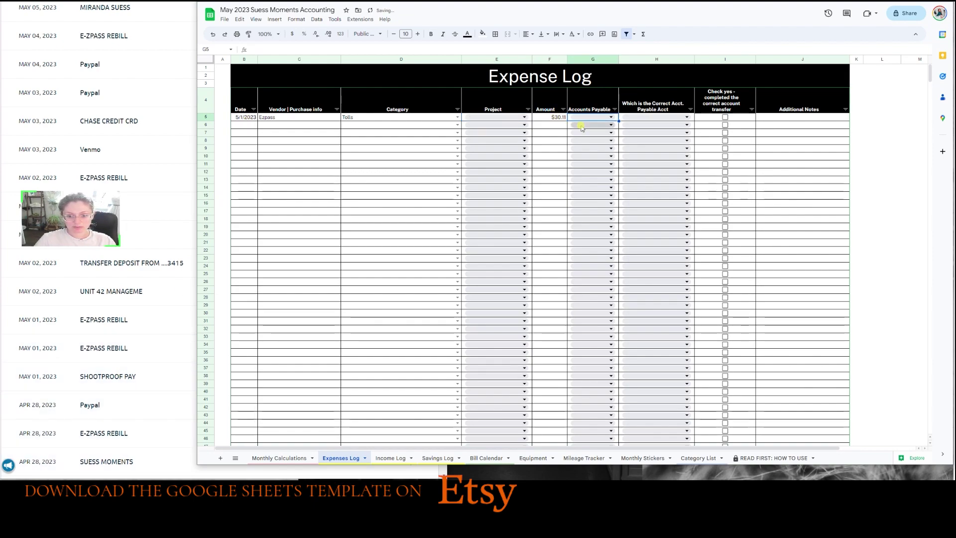
{"action": "left_click", "coordinate": [591, 118]}
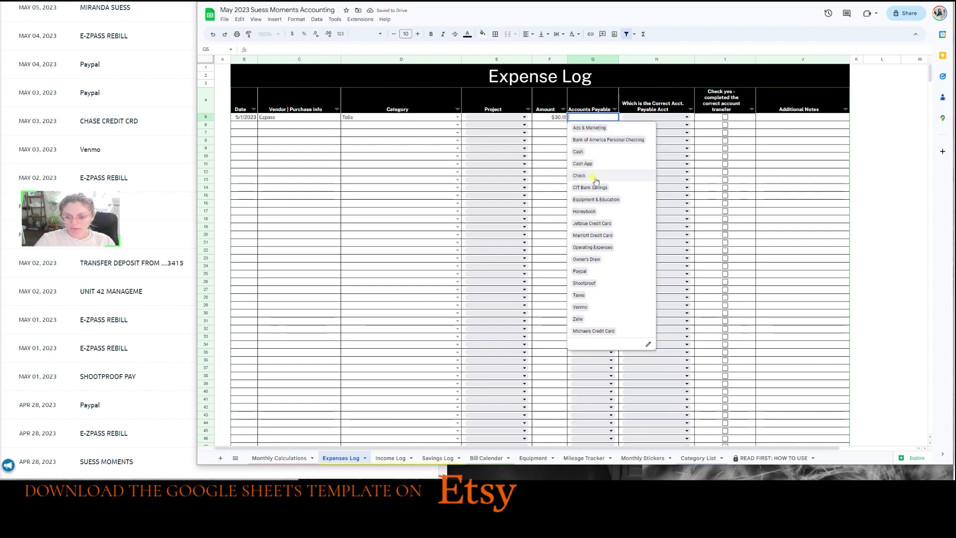
{"action": "left_click", "coordinate": [582, 247]}
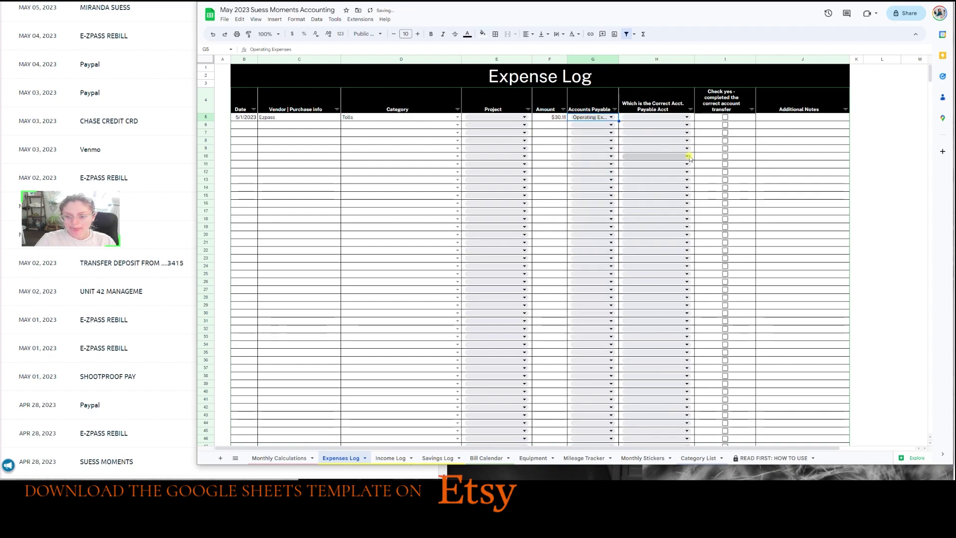
{"action": "left_click", "coordinate": [645, 99]}
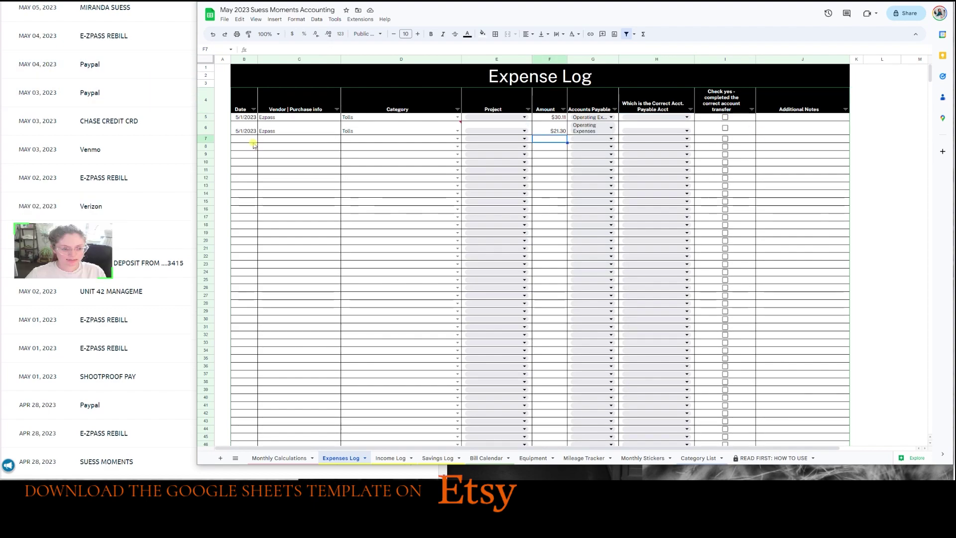
Add a 5/2 Verizon expense categorized as Utilities - Electricity, Phone, Wifi, Gas, Water.
{"action": "left_click", "coordinate": [249, 138]}
{"action": "type", "text": "5/2"}
{"action": "key", "text": "Tab"}
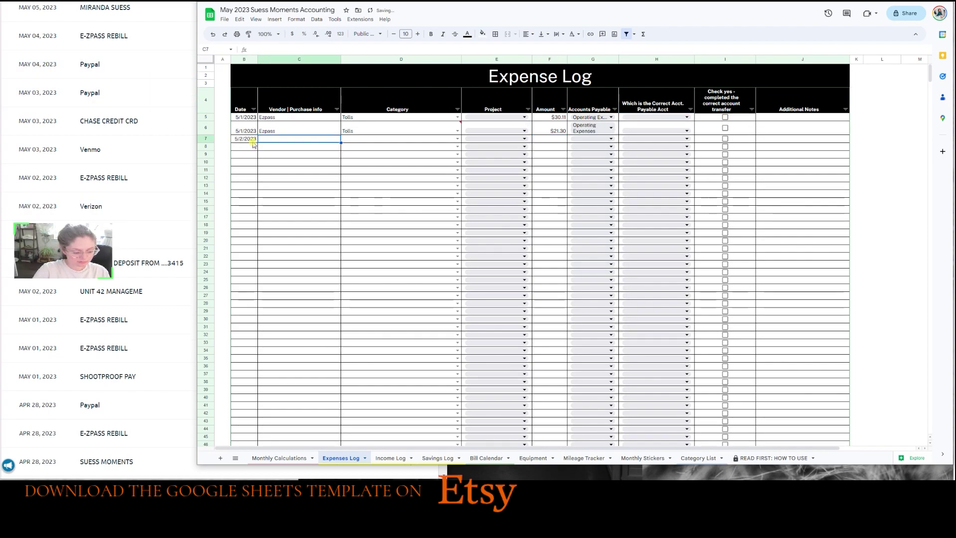
{"action": "type", "text": "Verizon"}
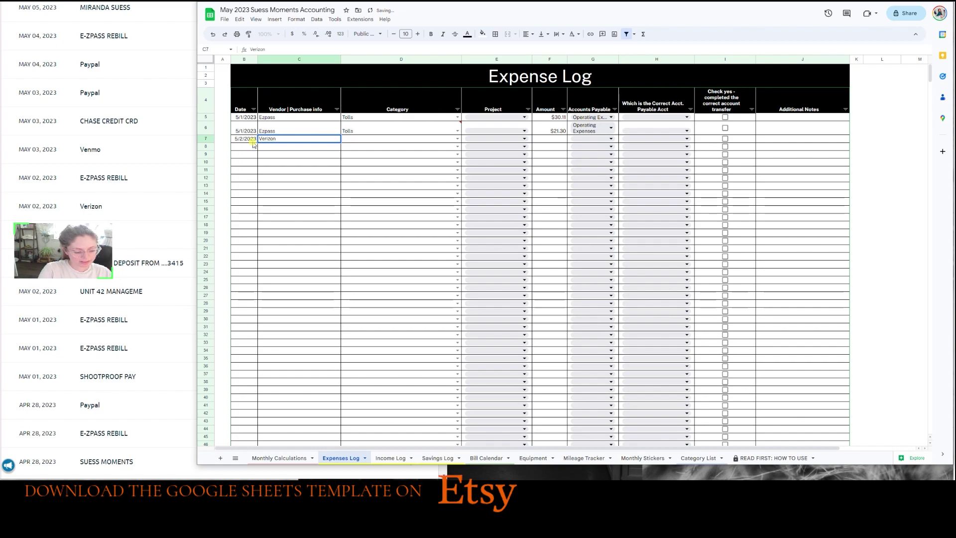
{"action": "key", "text": "Tab"}
{"action": "type", "text": "wid"}
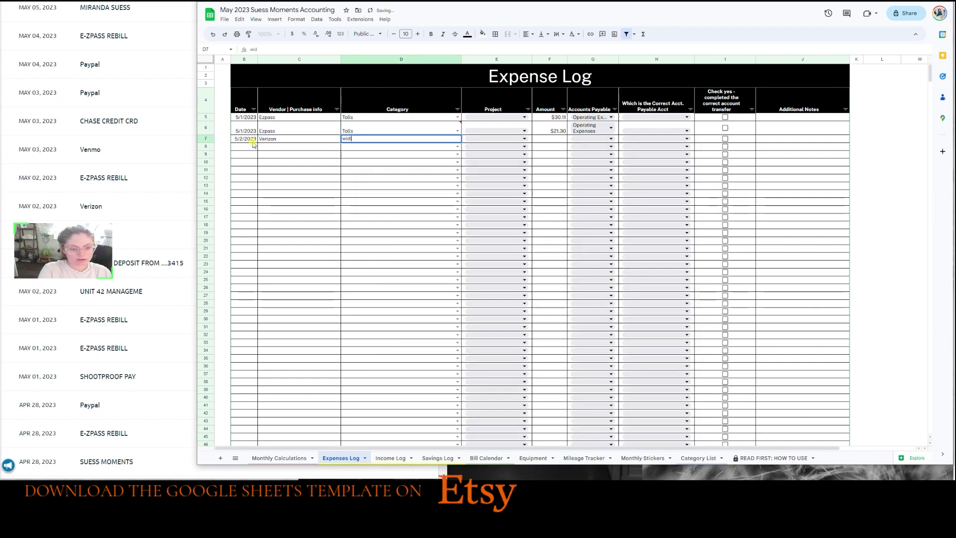
{"action": "key", "text": "BackSpace"}
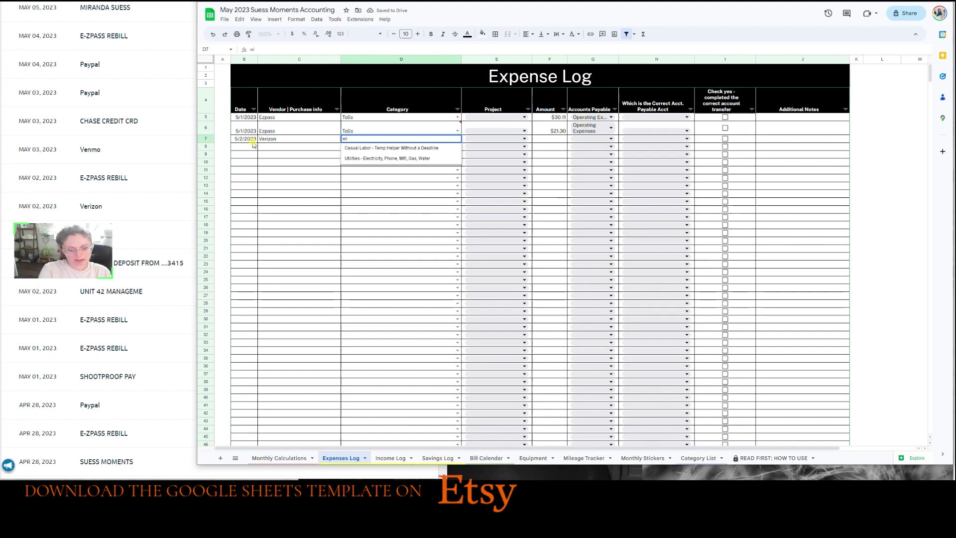
{"action": "type", "text": "fi"}
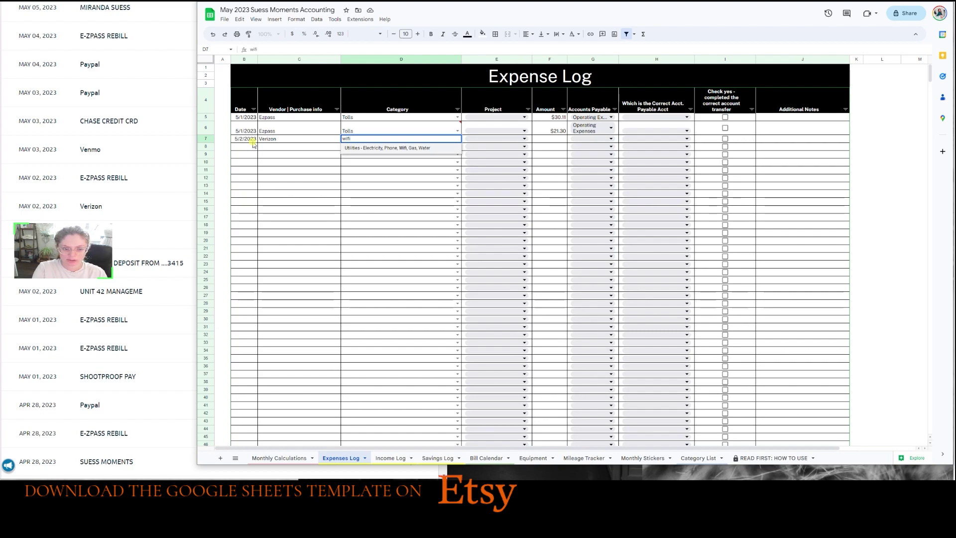
{"action": "key", "text": "Return"}
{"action": "key", "text": "Tab"}
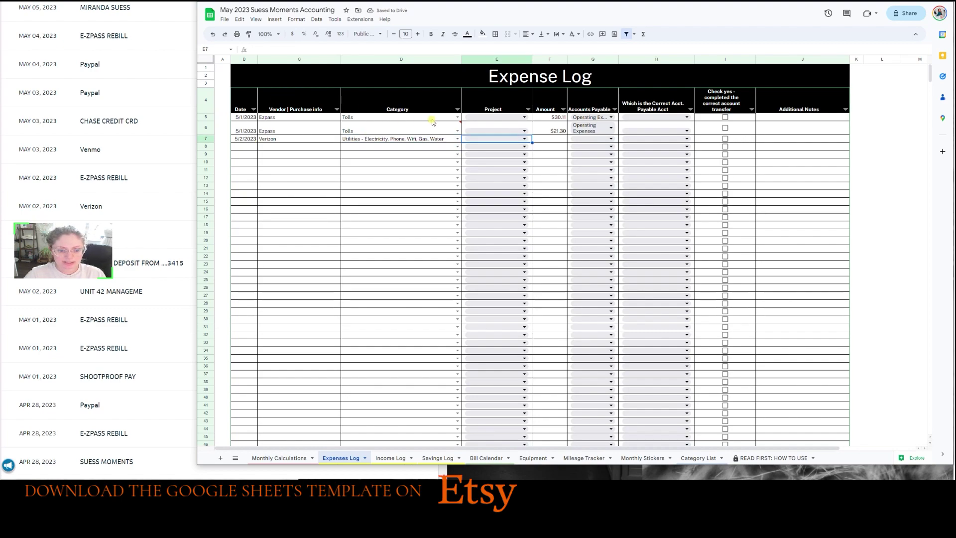
Give the Verizon row $95.98, Operating Expenses in both account columns, and tick its transfer box.
{"action": "left_click", "coordinate": [456, 125]}
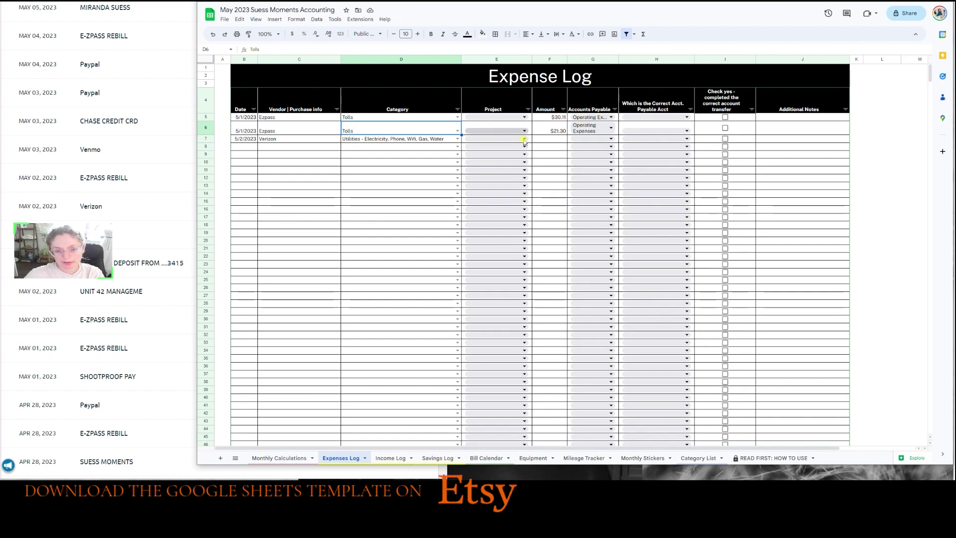
{"action": "left_click", "coordinate": [547, 139]}
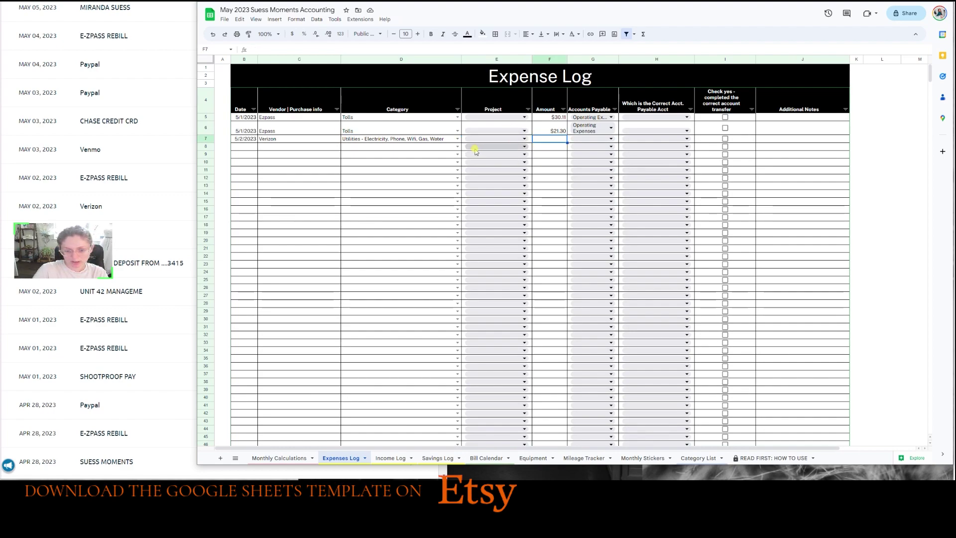
{"action": "left_click", "coordinate": [91, 206]}
{"action": "left_click", "coordinate": [553, 138]}
{"action": "type", "text": "95.98"}
{"action": "key", "text": "Tab"}
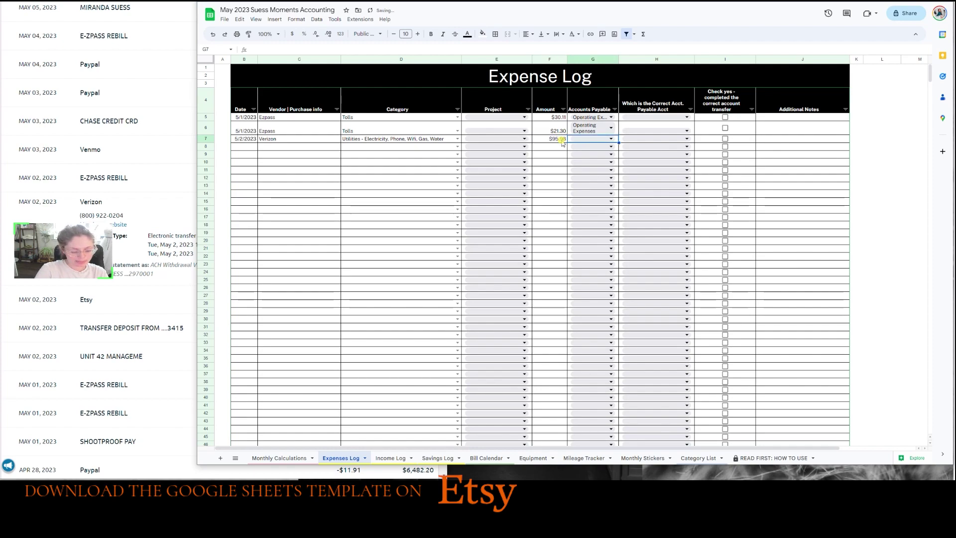
{"action": "key", "text": "Return"}
{"action": "key", "text": "Return"}
{"action": "key", "text": "Tab"}
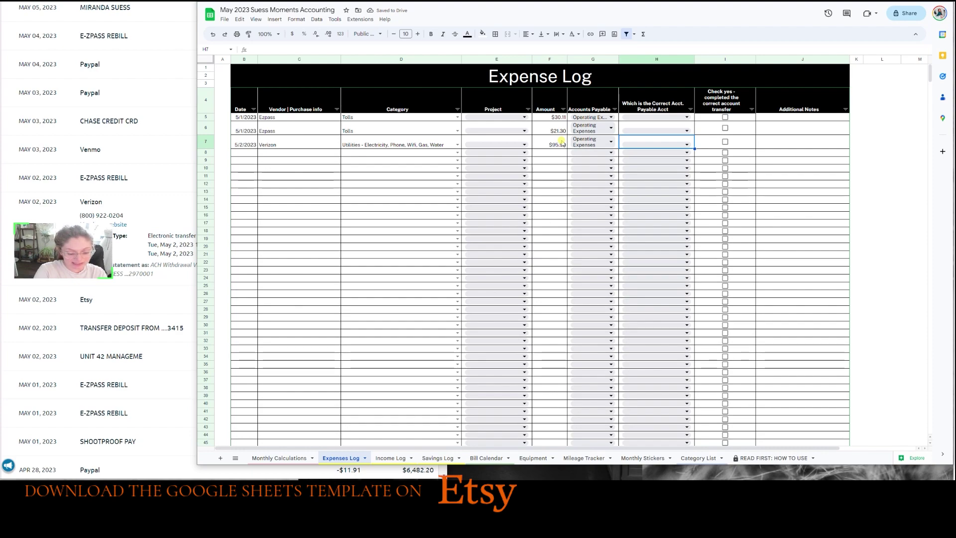
{"action": "key", "text": "Return"}
{"action": "key", "text": "Return"}
{"action": "key", "text": "Return"}
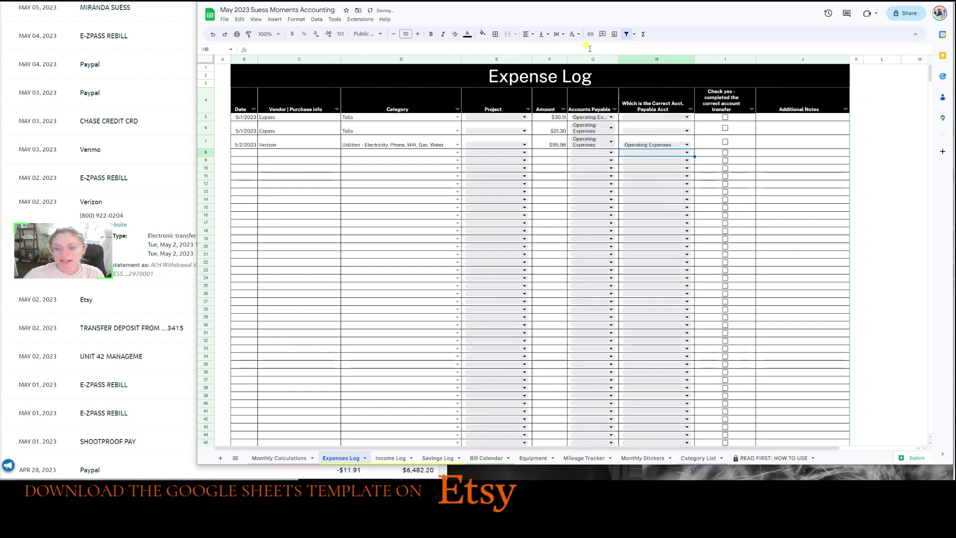
{"action": "left_click", "coordinate": [726, 143]}
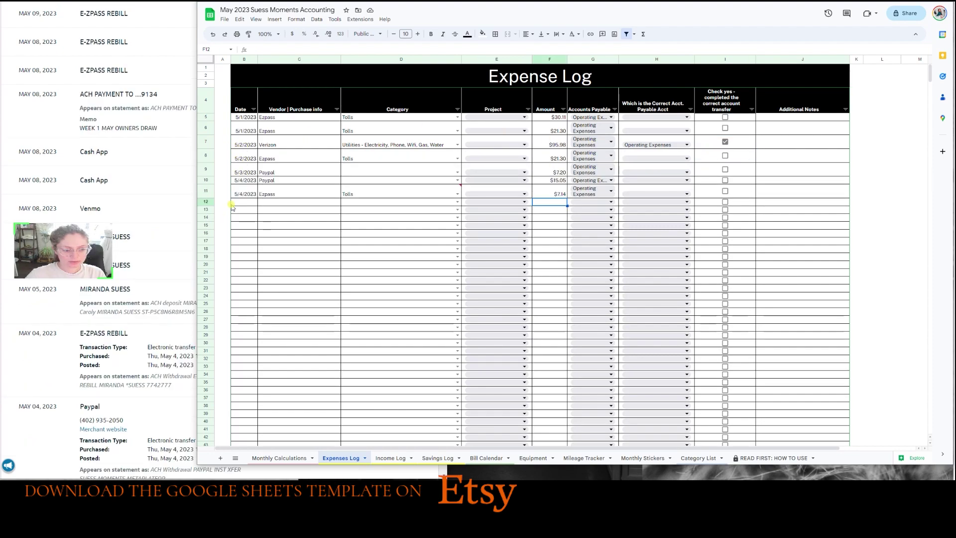
Start a 5/8 expense row categorized as Owner's Draw.
{"action": "left_click", "coordinate": [232, 202]}
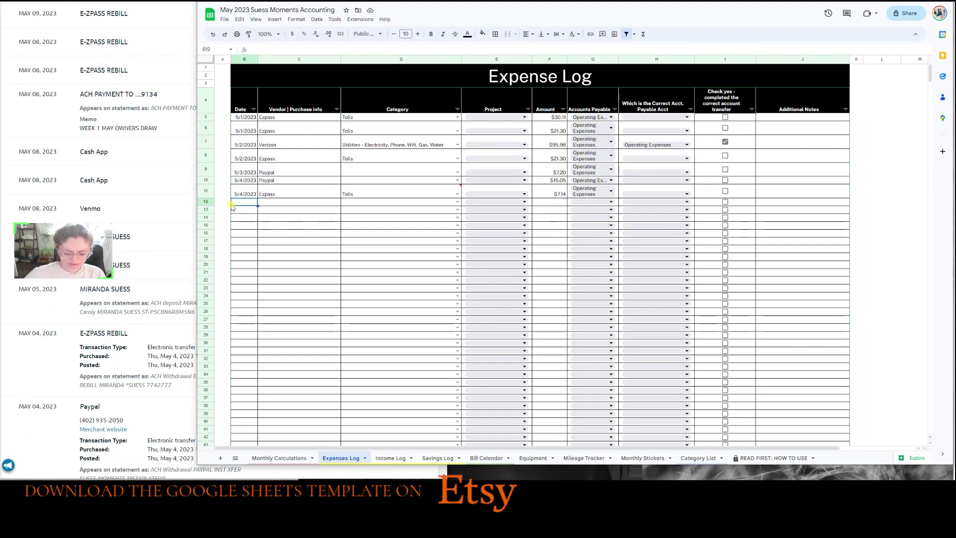
{"action": "type", "text": "5/8"}
{"action": "key", "text": "Tab"}
{"action": "type", "text": "Owne"}
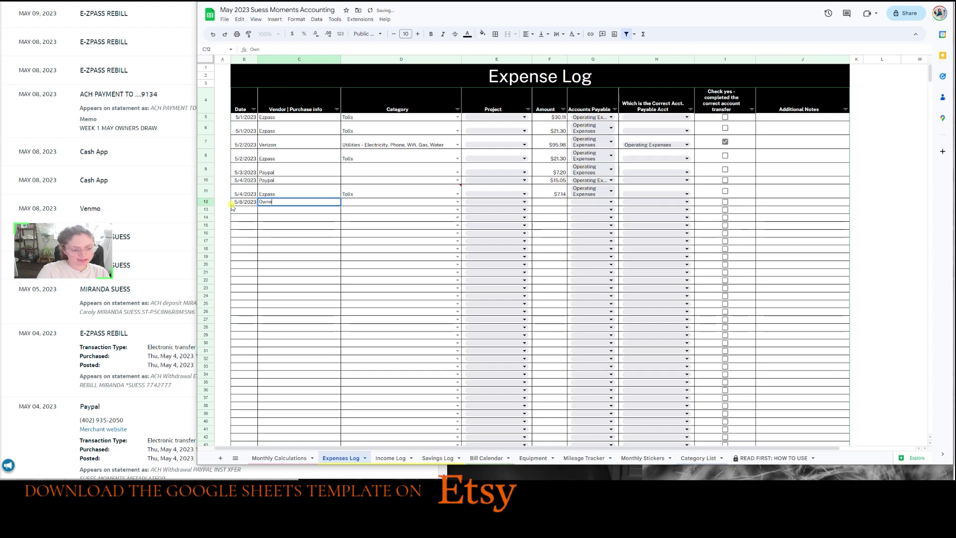
{"action": "type", "text": "rs Draw"}
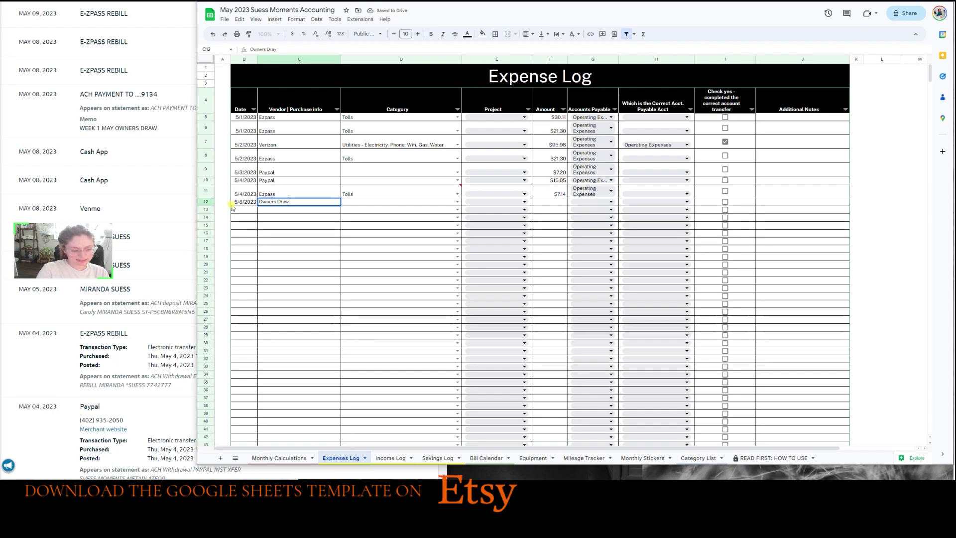
{"action": "key", "text": "Tab"}
{"action": "type", "text": "Su"}
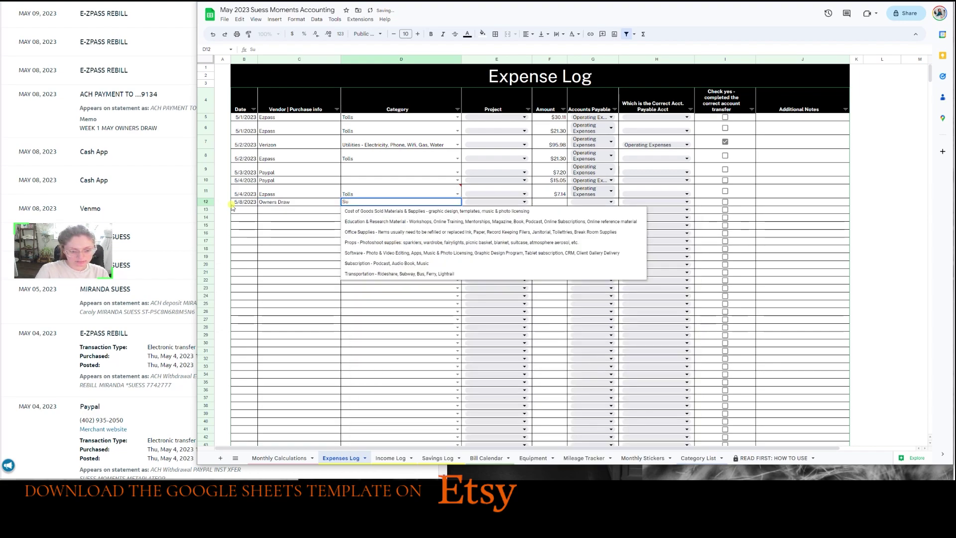
{"action": "key", "text": "BackSpace"}
{"action": "key", "text": "BackSpace"}
{"action": "type", "text": "ow"}
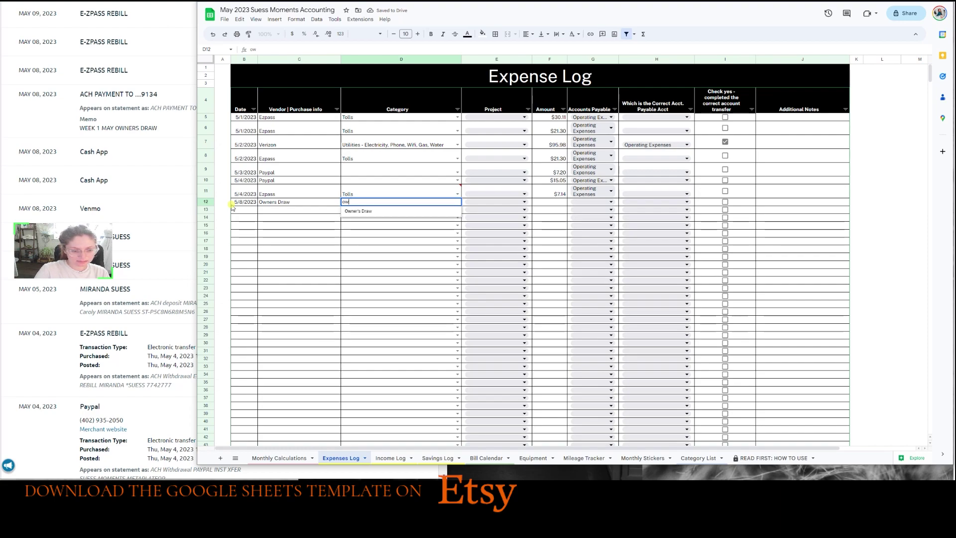
{"action": "key", "text": "Return"}
Replace the vendor with the owner's name and enter the $1,100.00 amount.
{"action": "key", "text": "Left"}
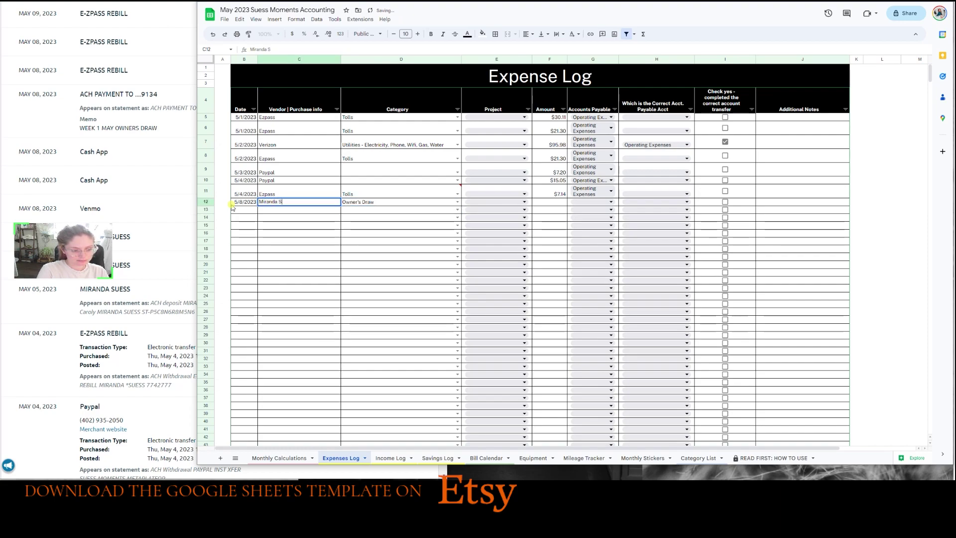
{"action": "key", "text": "Tab"}
{"action": "key", "text": "Tab"}
{"action": "key", "text": "Tab"}
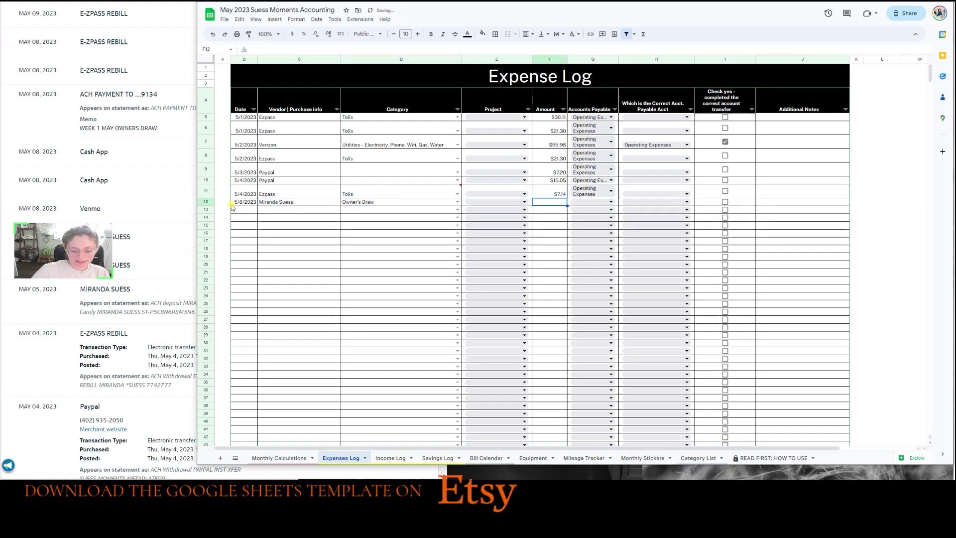
{"action": "type", "text": "1100"}
{"action": "key", "text": "Tab"}
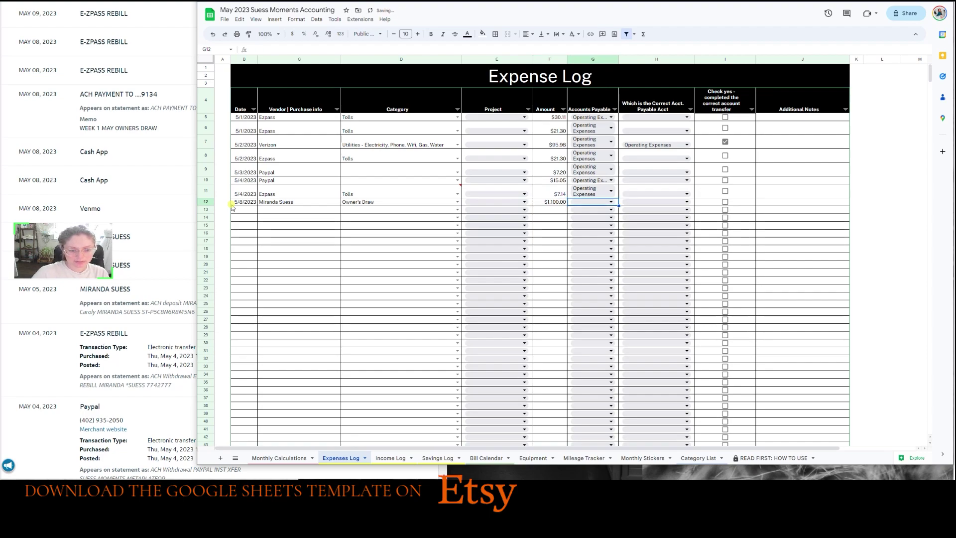
Set both Owner's Draw account columns to Operating Expenses and tick its transfer box.
{"action": "left_click", "coordinate": [453, 193]}
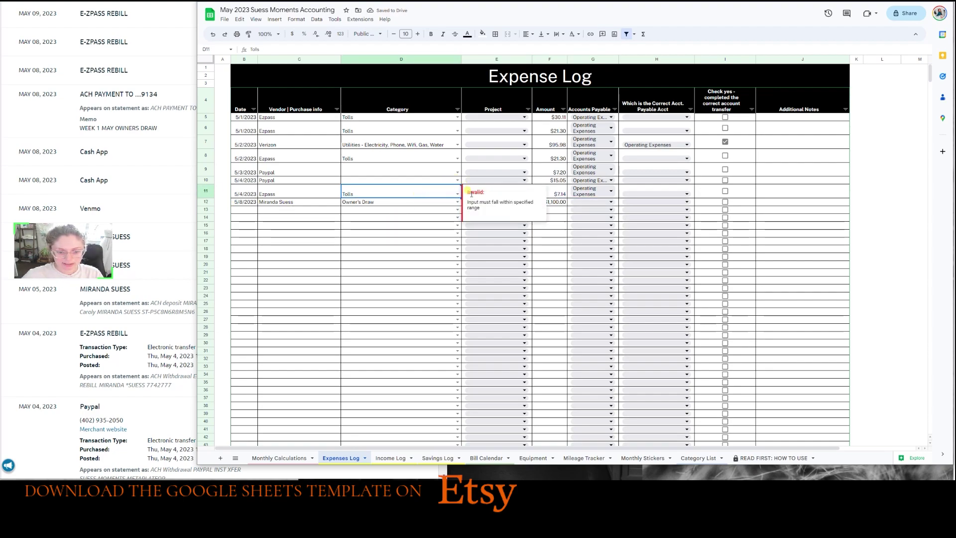
{"action": "left_click", "coordinate": [456, 194]}
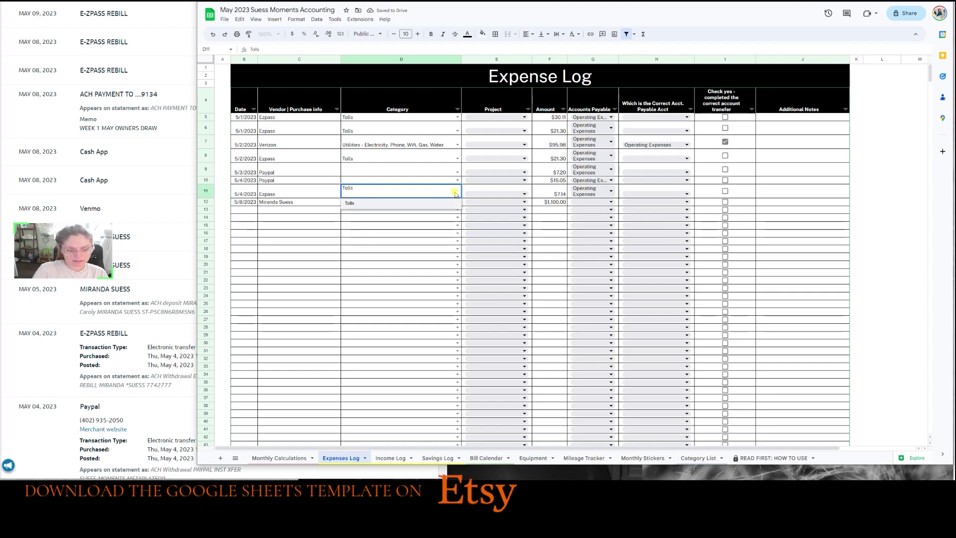
{"action": "key", "text": "Return"}
{"action": "key", "text": "Tab"}
{"action": "key", "text": "Tab"}
{"action": "key", "text": "Tab"}
{"action": "type", "text": "op"}
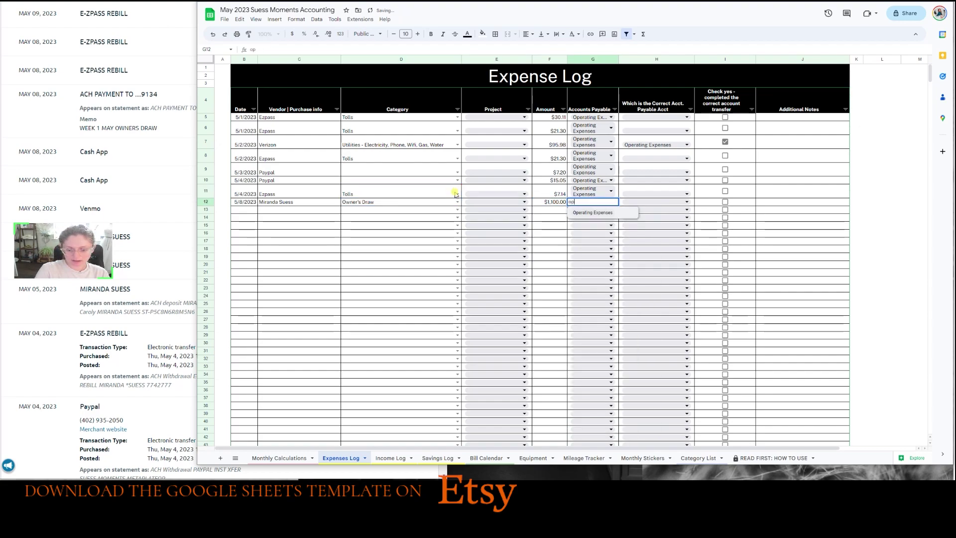
{"action": "key", "text": "Tab"}
{"action": "type", "text": "op"}
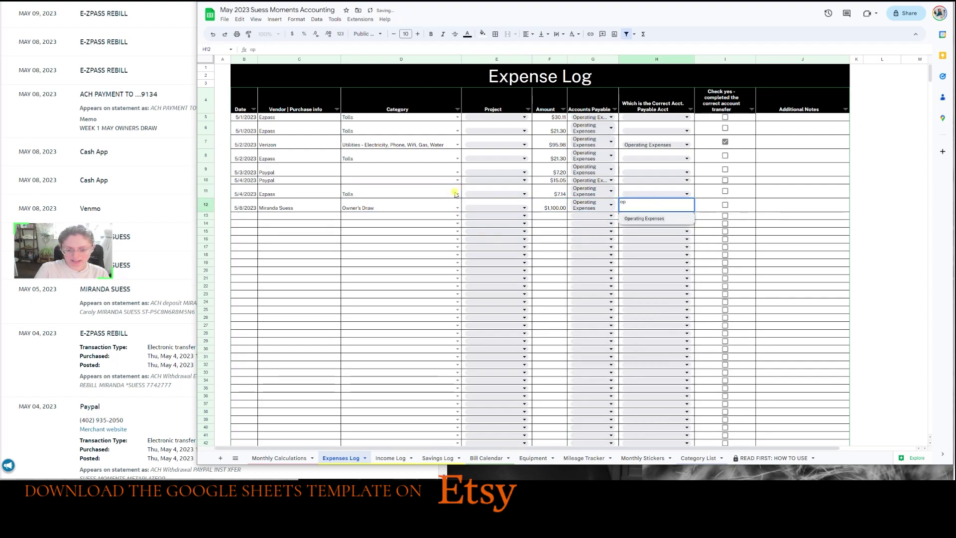
{"action": "key", "text": "Return"}
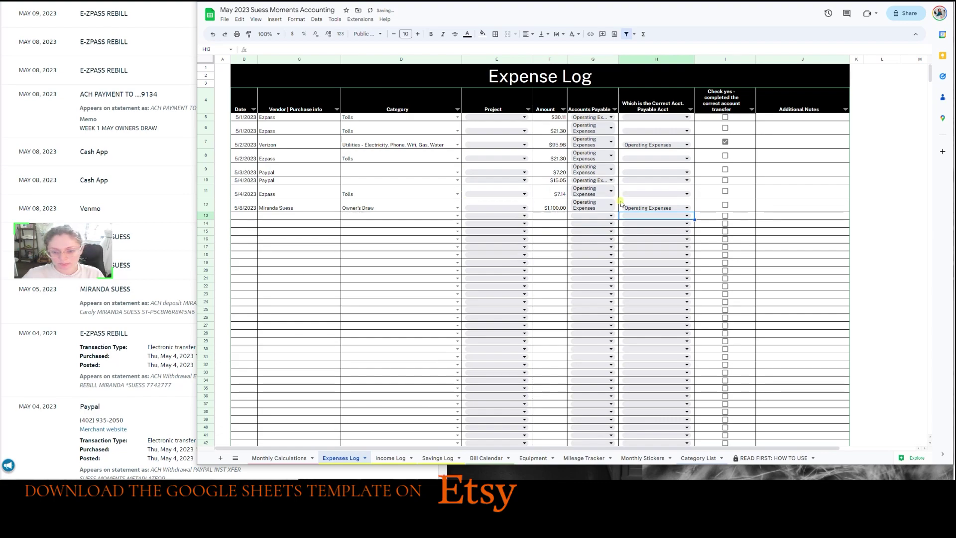
{"action": "left_click", "coordinate": [725, 205]}
Review row 12's account and vendor, then tick the Shootproof expense's transfer box.
{"action": "left_click", "coordinate": [608, 208]}
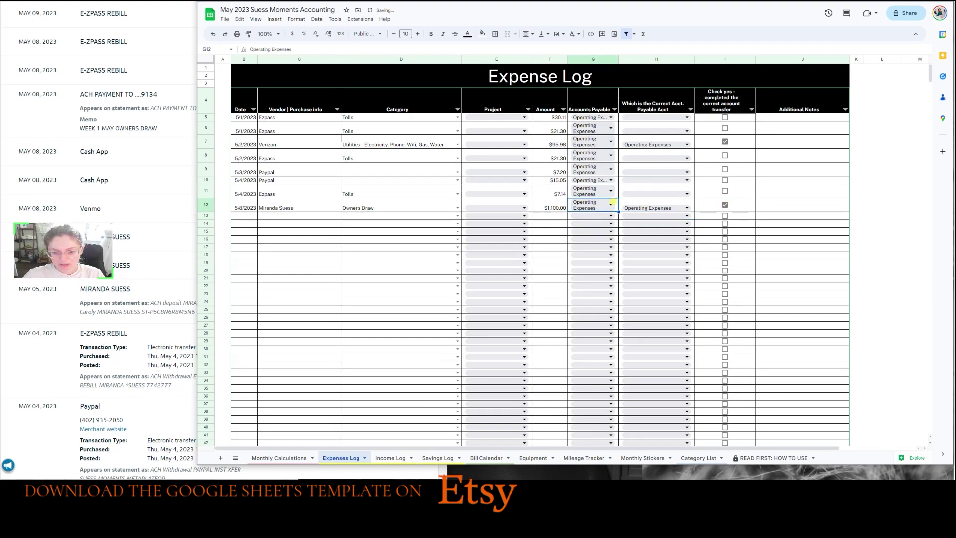
{"action": "type", "text": "check"}
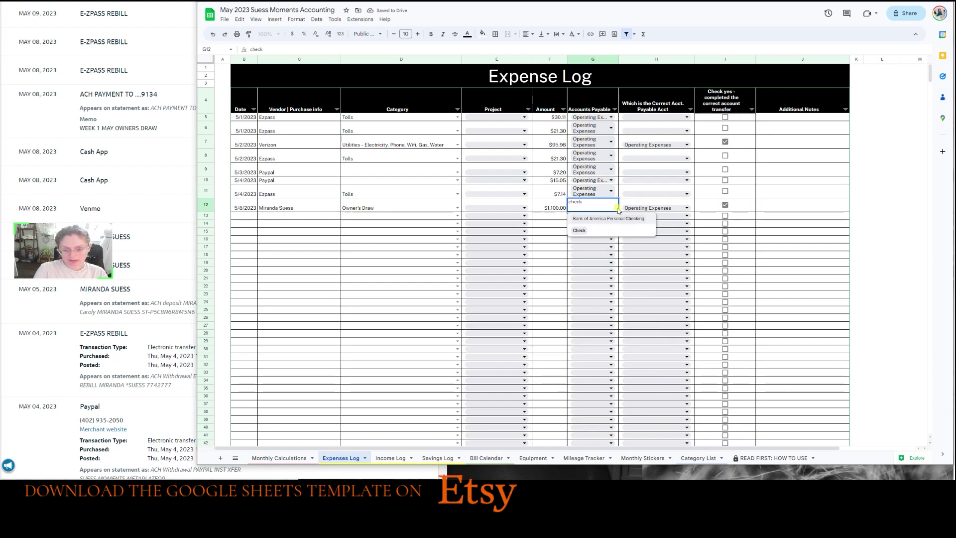
{"action": "key", "text": "BackSpace"}
{"action": "type", "text": "a"}
{"action": "key", "text": "BackSpace"}
{"action": "key", "text": "BackSpace"}
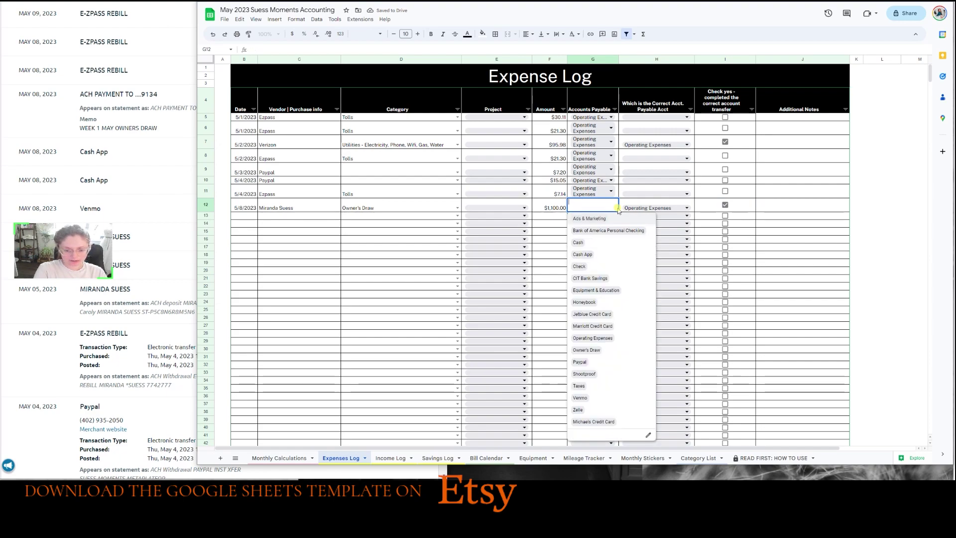
{"action": "left_click", "coordinate": [616, 215]}
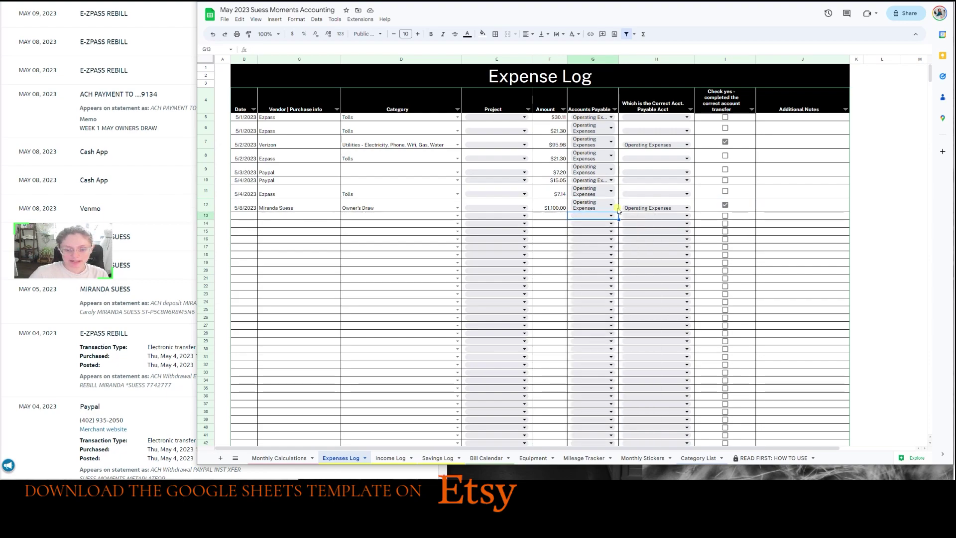
{"action": "left_click", "coordinate": [253, 216]}
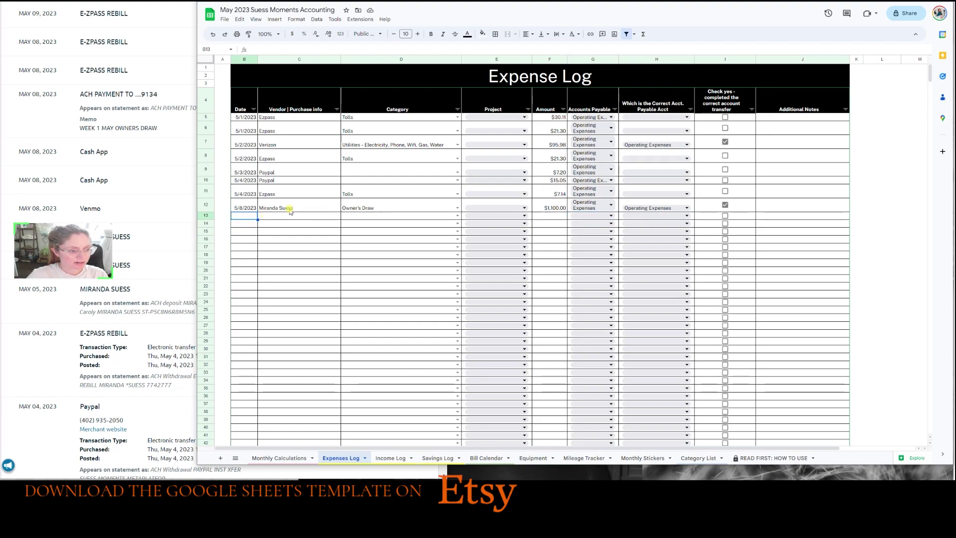
{"action": "left_click", "coordinate": [290, 209]}
{"action": "left_click", "coordinate": [294, 49]}
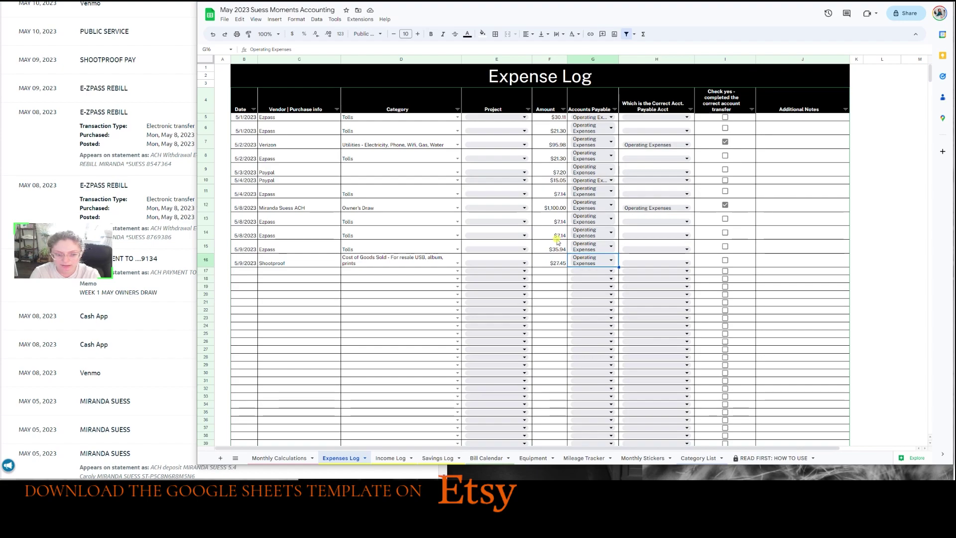
{"action": "left_click", "coordinate": [724, 260]}
{"action": "left_click", "coordinate": [393, 412]}
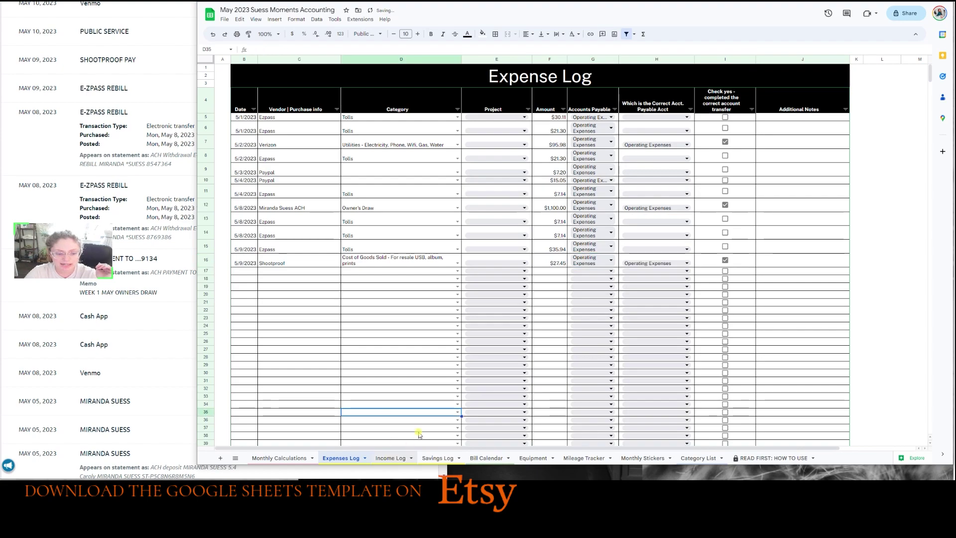
Bring up the Income Log sheet, with empty entry rows and a $0.00 total.
{"action": "left_click", "coordinate": [390, 458]}
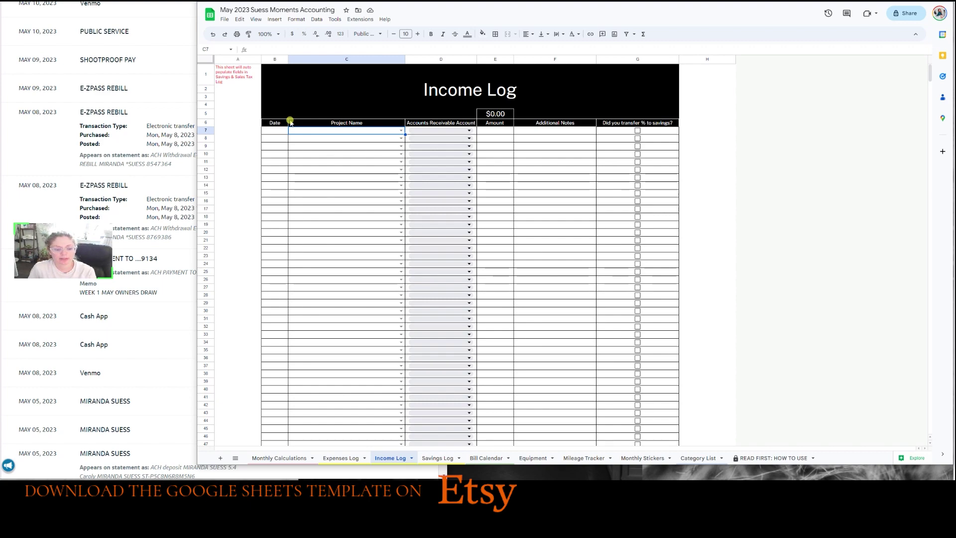
Enter 5/1/2023 and the 4.15 client project in the Income Log's first row.
{"action": "key", "text": "Left"}
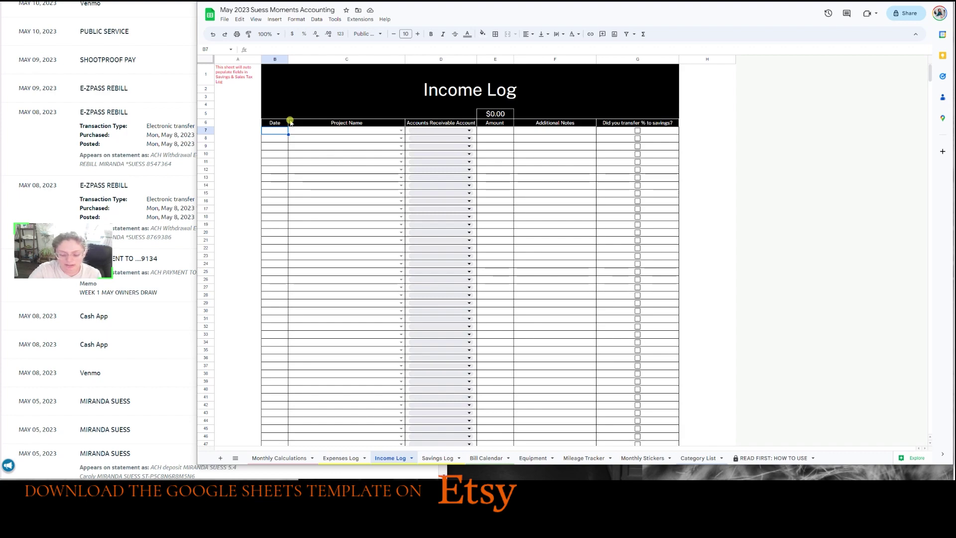
{"action": "type", "text": "5/1"}
{"action": "key", "text": "Tab"}
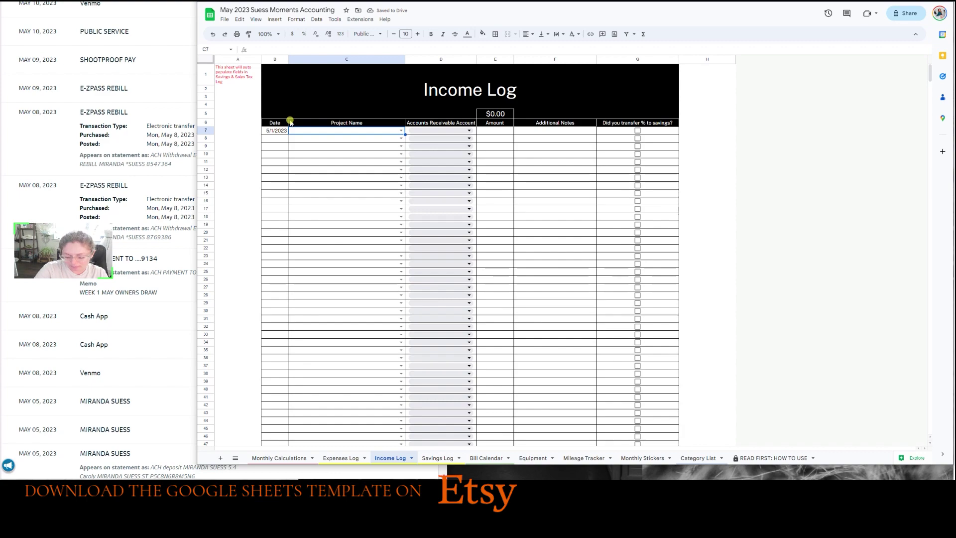
{"action": "type", "text": "4."}
{"action": "key", "text": "Down"}
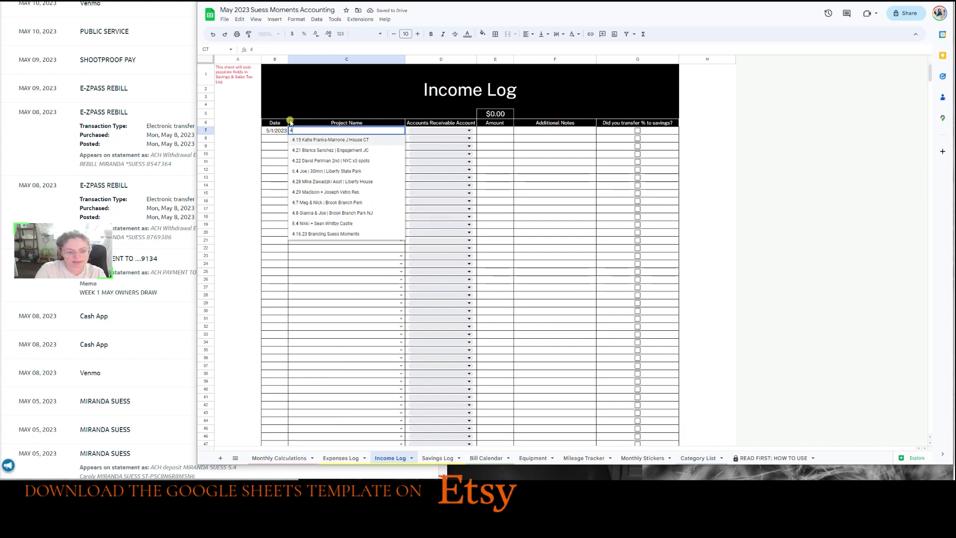
{"action": "key", "text": "Return"}
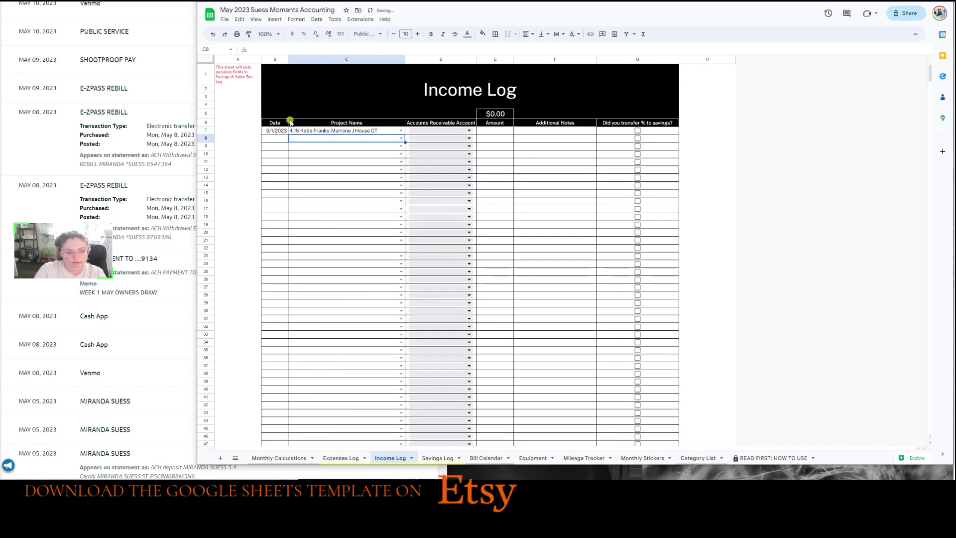
Set the income account to Cash App and the amount to $500.
{"action": "key", "text": "Up"}
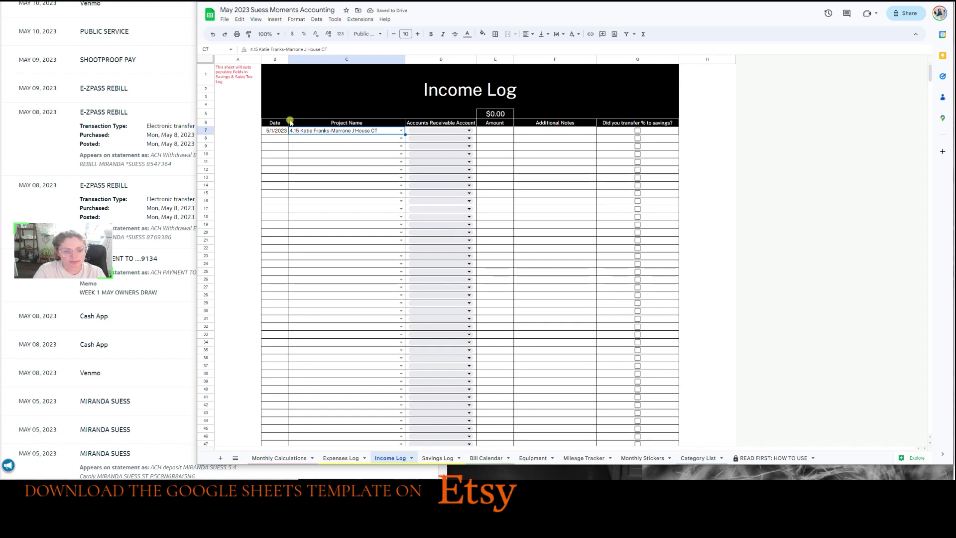
{"action": "key", "text": "Right"}
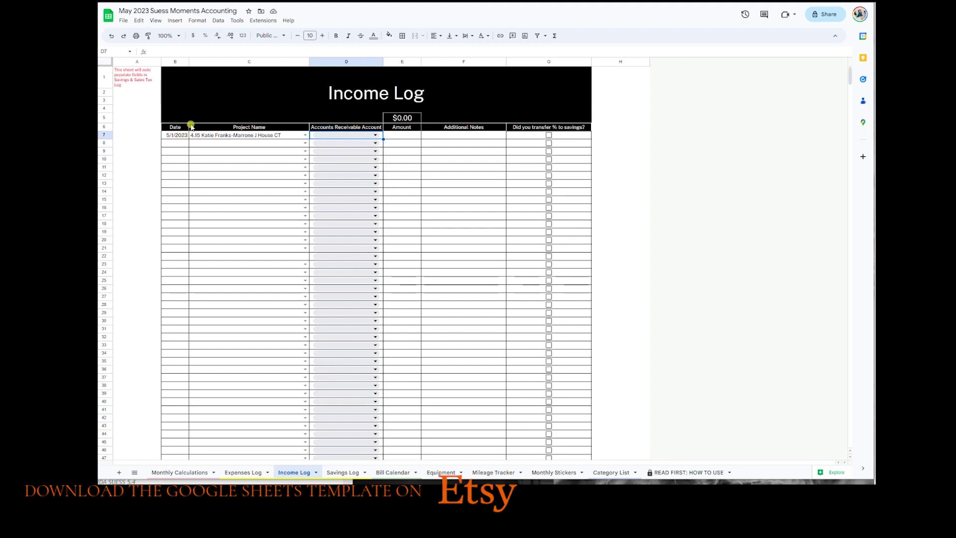
{"action": "key", "text": "Return"}
{"action": "key", "text": "Return"}
{"action": "key", "text": "Tab"}
{"action": "type", "text": "50"}
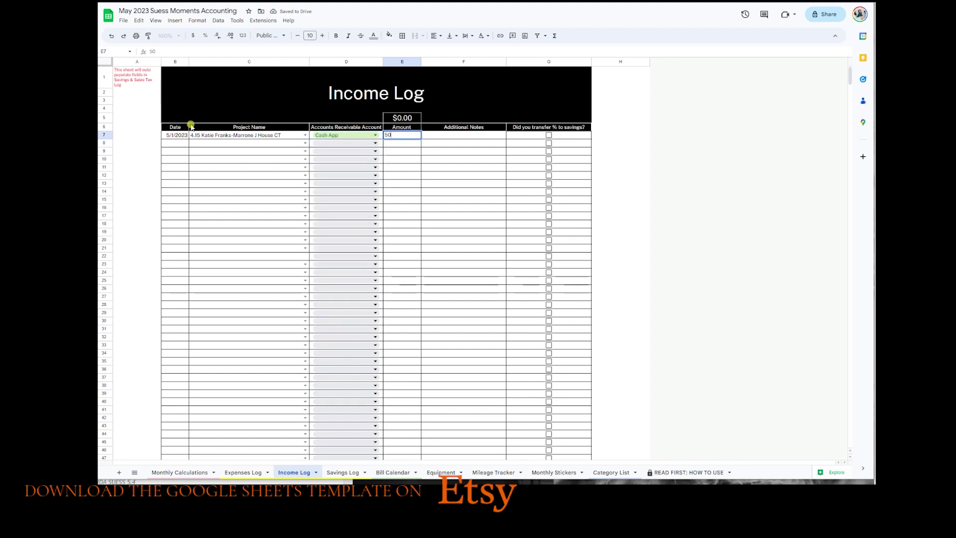
{"action": "key", "text": "Tab"}
{"action": "key", "text": "Tab"}
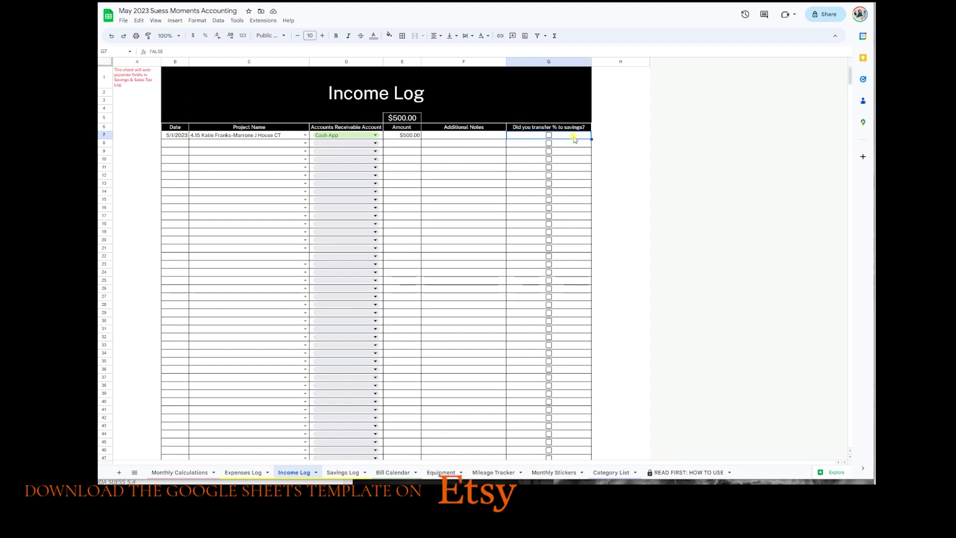
Review Savings Log row 8's 22% Taxes split totalling $110.00.
{"action": "left_click", "coordinate": [356, 468]}
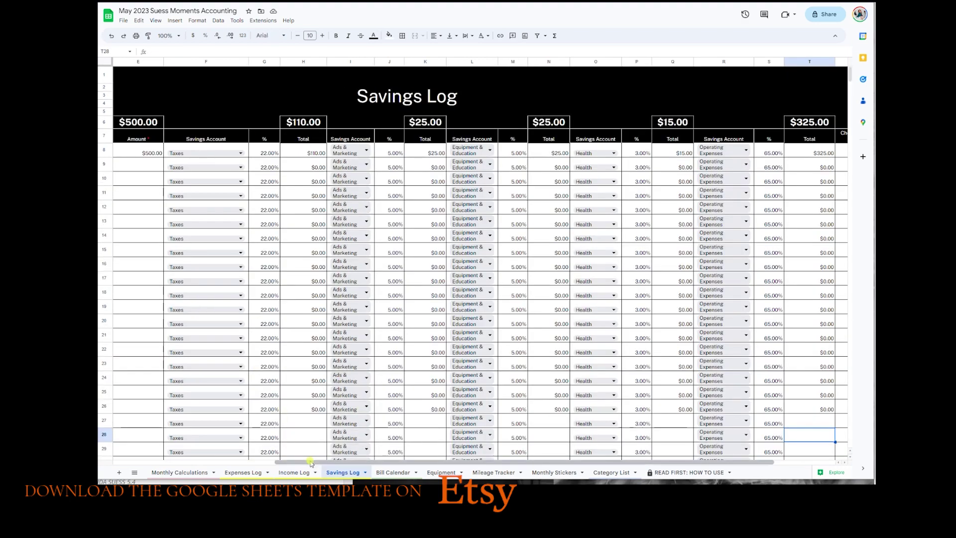
{"action": "left_click_drag", "start_coordinate": [312, 462], "coordinate": [153, 466]}
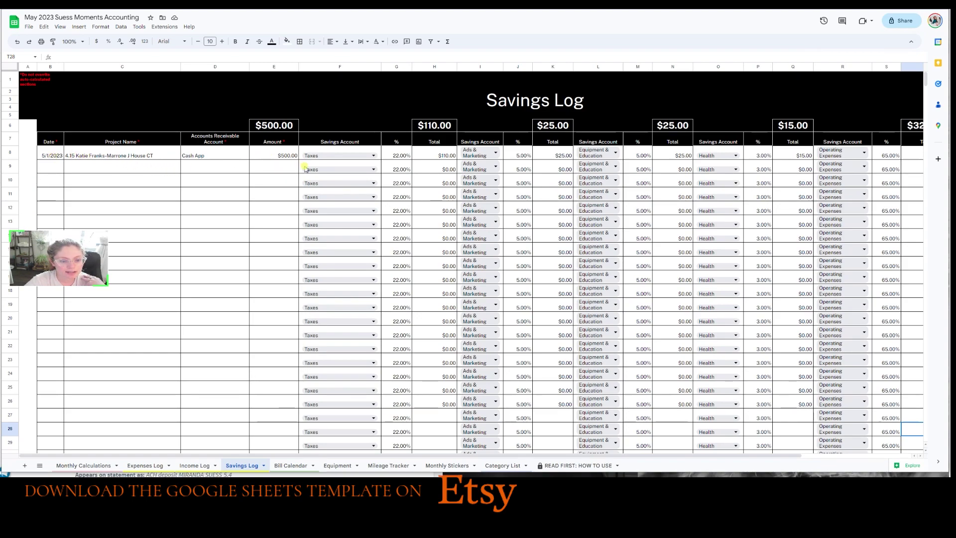
{"action": "left_click", "coordinate": [399, 158]}
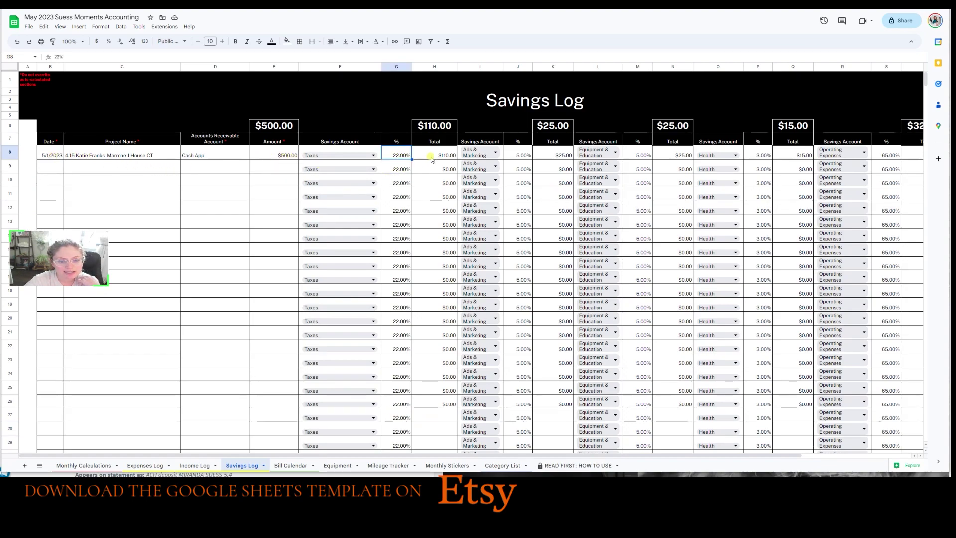
{"action": "left_click", "coordinate": [437, 158]}
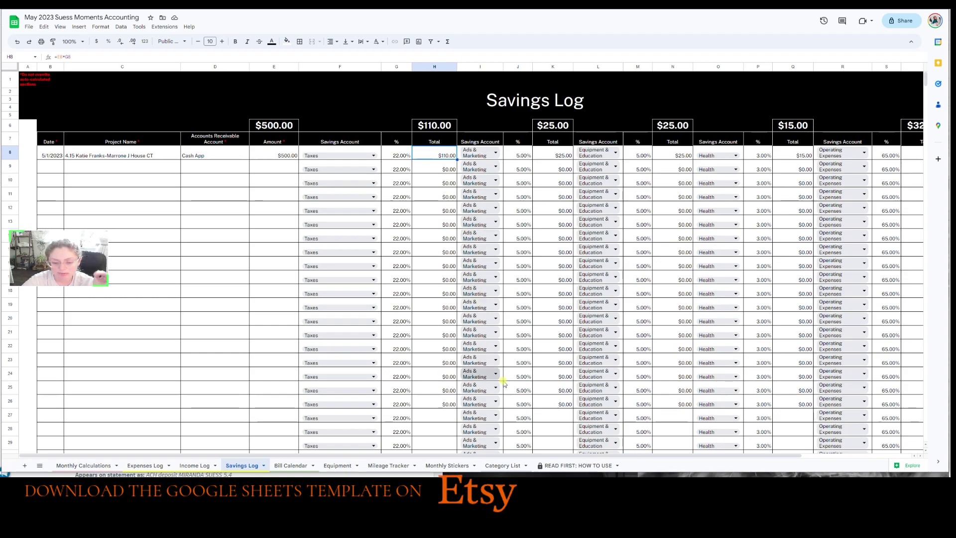
Tick the $500 payment's transfer boxes in Savings Log U8 and Income Log G7.
{"action": "left_click_drag", "start_coordinate": [537, 455], "coordinate": [646, 461]}
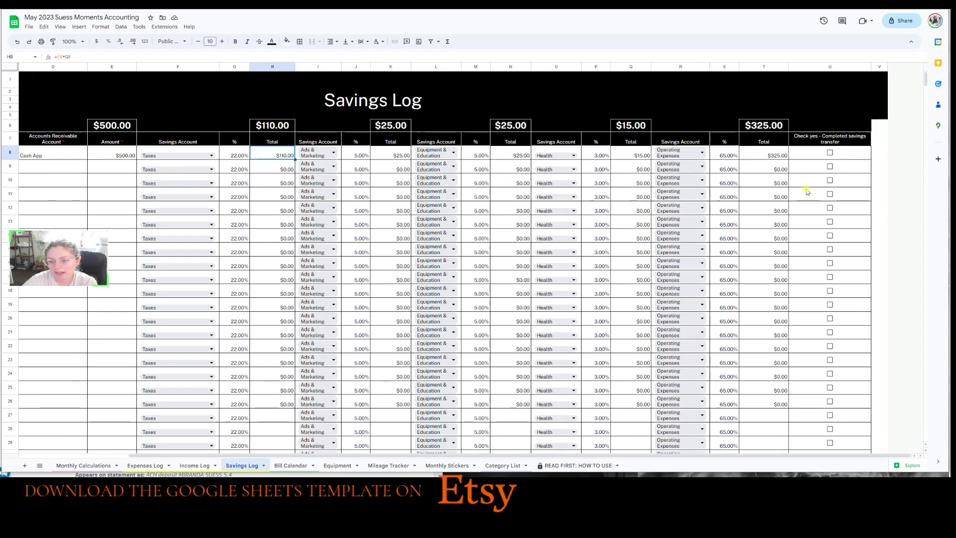
{"action": "left_click", "coordinate": [778, 153]}
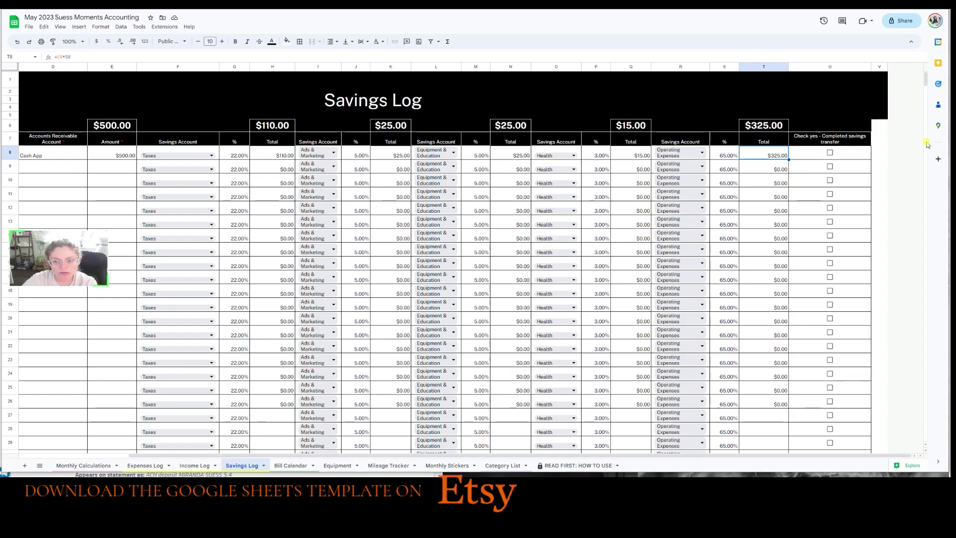
{"action": "left_click", "coordinate": [830, 152]}
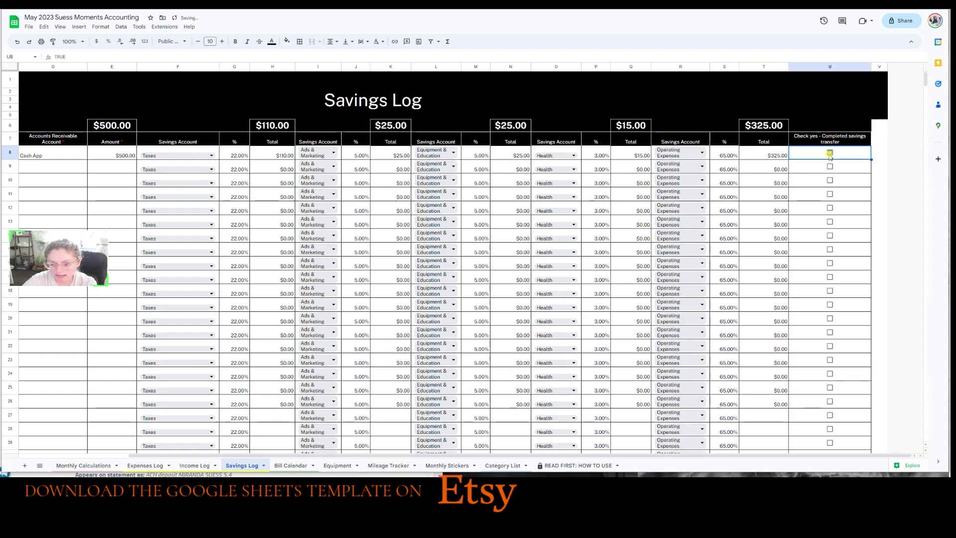
{"action": "left_click", "coordinate": [194, 465]}
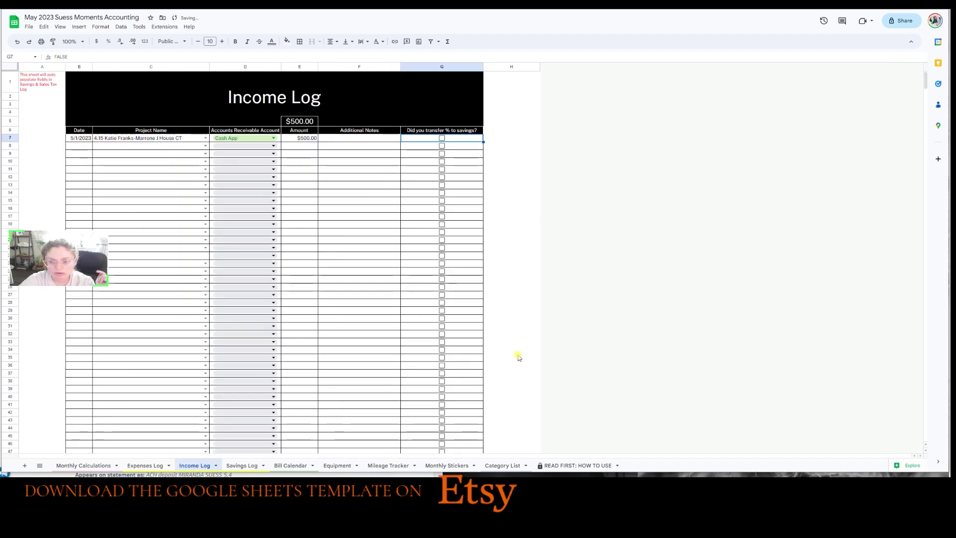
{"action": "left_click", "coordinate": [441, 138]}
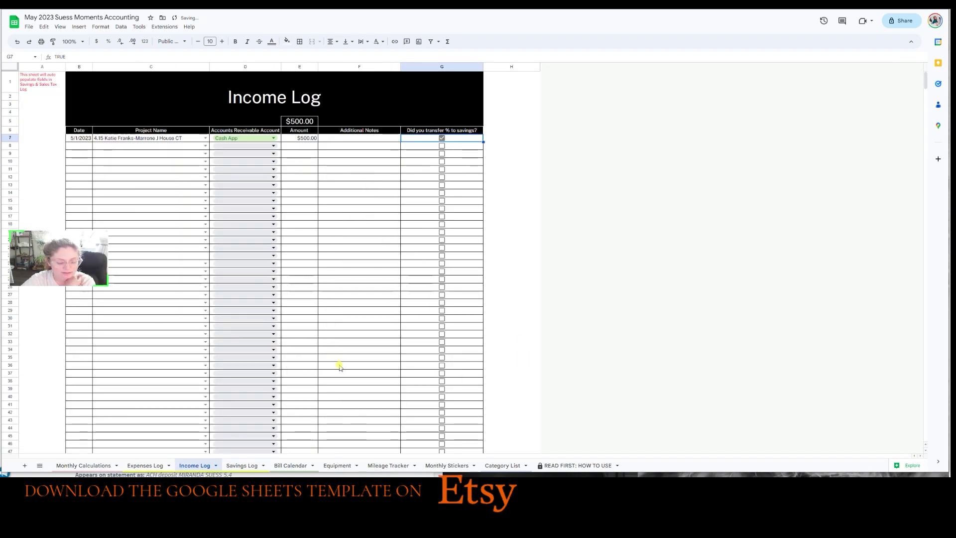
Review the Monthly Calculations Cash App income and savings total formulas.
{"action": "key", "text": "ctrl+shift+Page_Up"}
{"action": "key", "text": "ctrl+shift+Page_Up"}
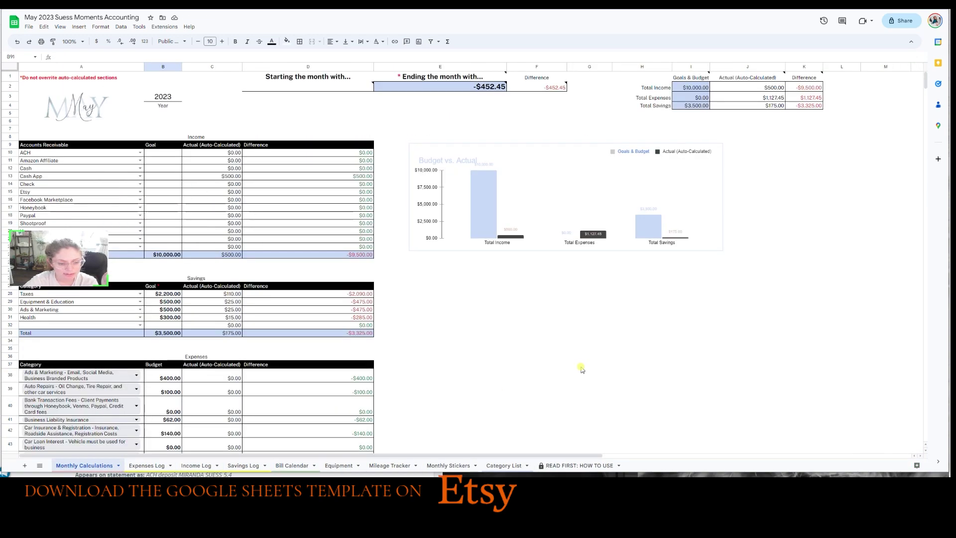
{"action": "left_click", "coordinate": [581, 366]}
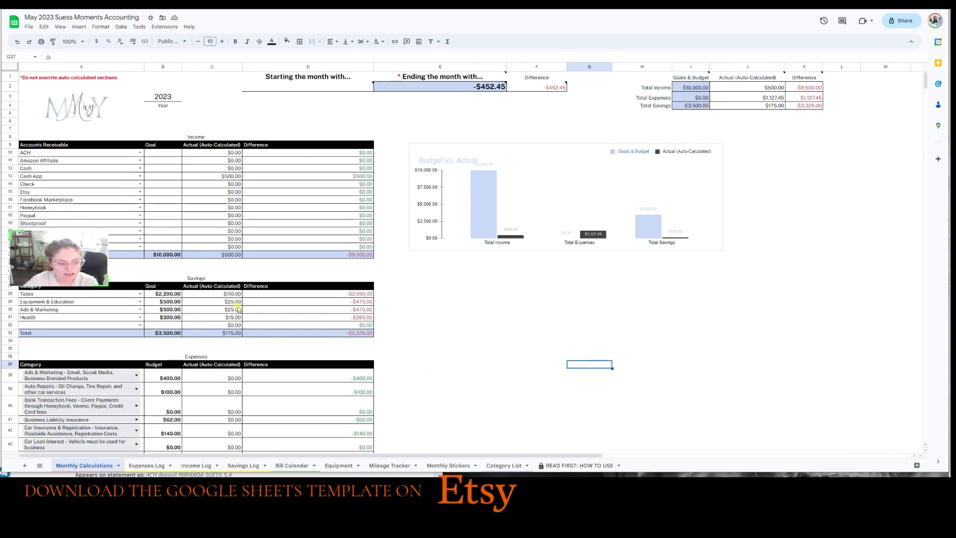
{"action": "scroll", "coordinate": [230, 309], "scroll_direction": "down", "scroll_amount": 2}
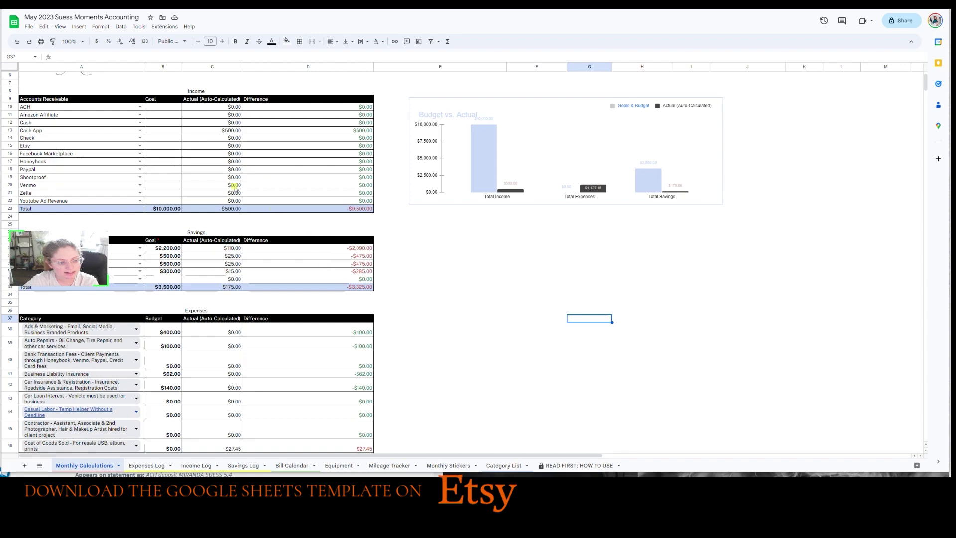
{"action": "left_click", "coordinate": [83, 132]}
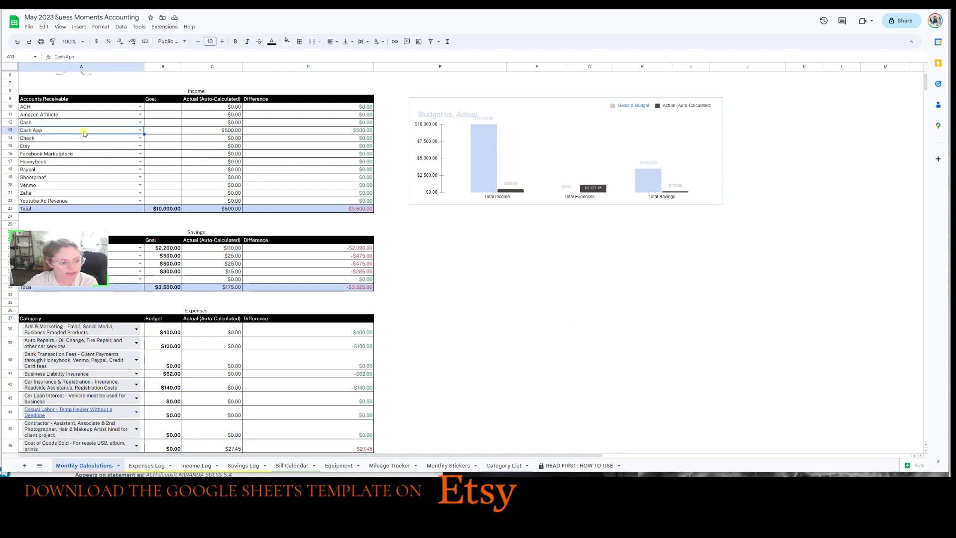
{"action": "left_click", "coordinate": [220, 131]}
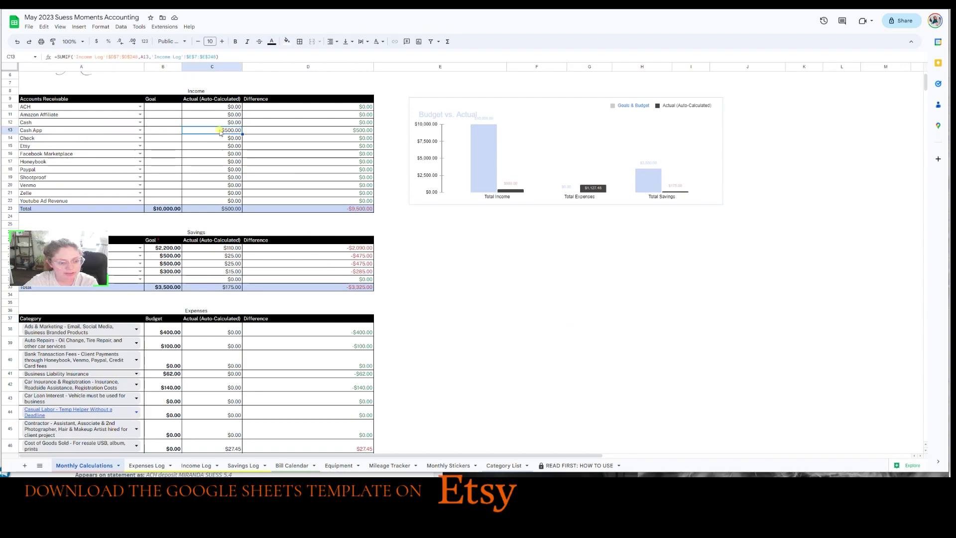
{"action": "left_click", "coordinate": [217, 256]}
{"action": "scroll", "coordinate": [217, 257], "scroll_direction": "down", "scroll_amount": 2}
{"action": "scroll", "coordinate": [164, 319], "scroll_direction": "down", "scroll_amount": 3}
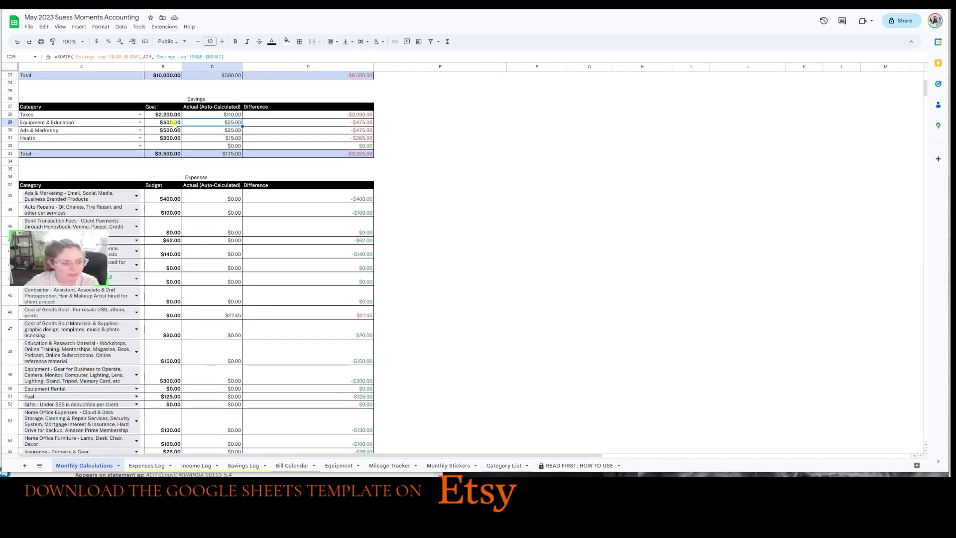
{"action": "left_click", "coordinate": [202, 154]}
{"action": "left_click", "coordinate": [371, 154]}
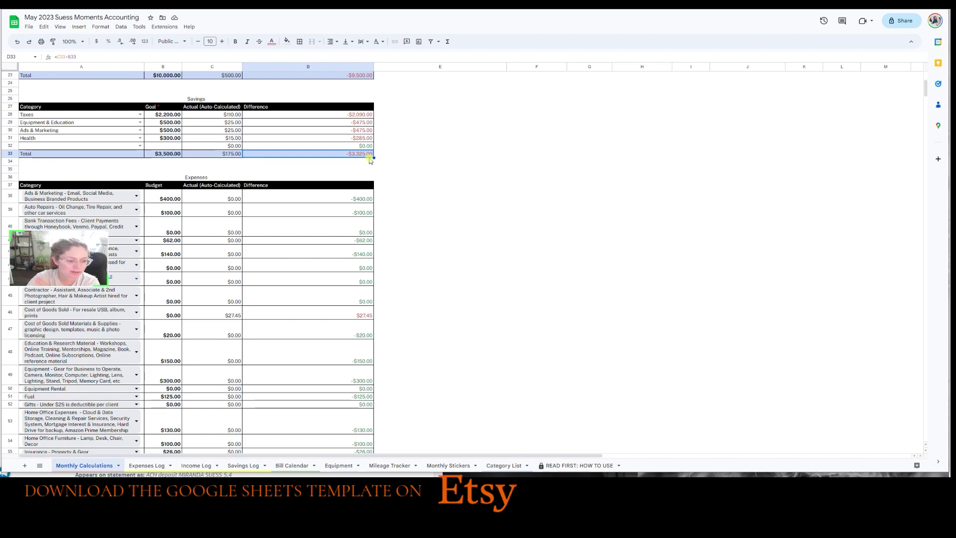
Review the expense totals: $1,127.45 spent against a $6,653.00 budget.
{"action": "scroll", "coordinate": [275, 127], "scroll_direction": "down", "scroll_amount": 5}
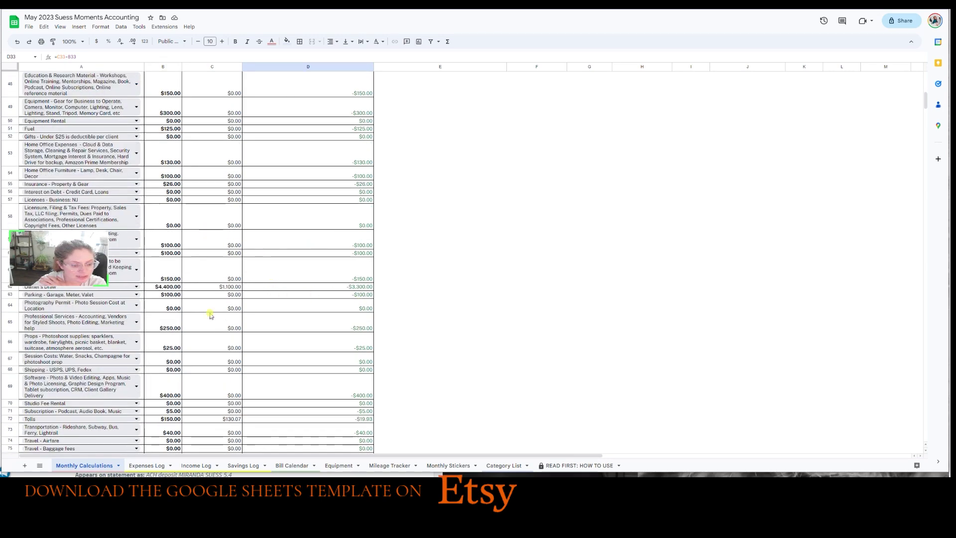
{"action": "scroll", "coordinate": [245, 251], "scroll_direction": "down", "scroll_amount": 3}
{"action": "scroll", "coordinate": [227, 245], "scroll_direction": "down", "scroll_amount": 3}
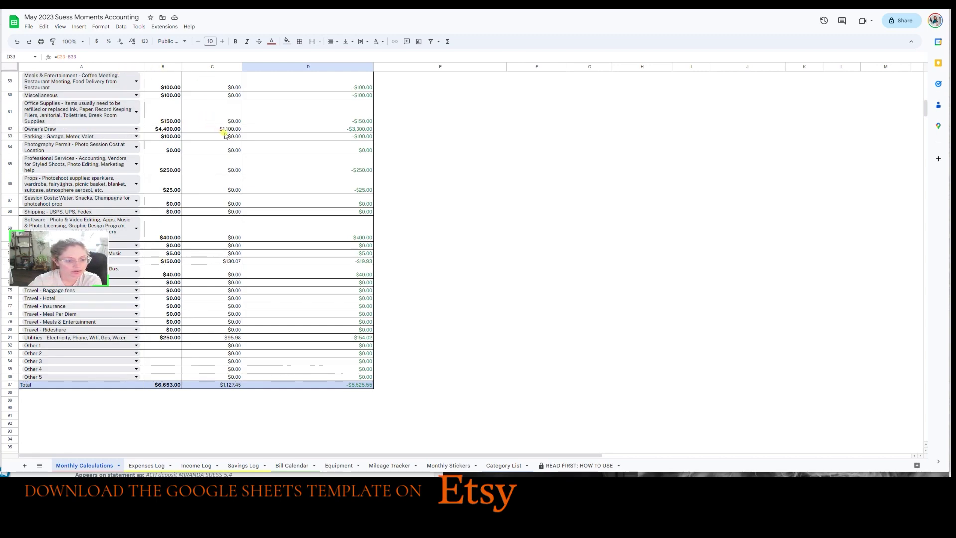
{"action": "left_click", "coordinate": [355, 131]}
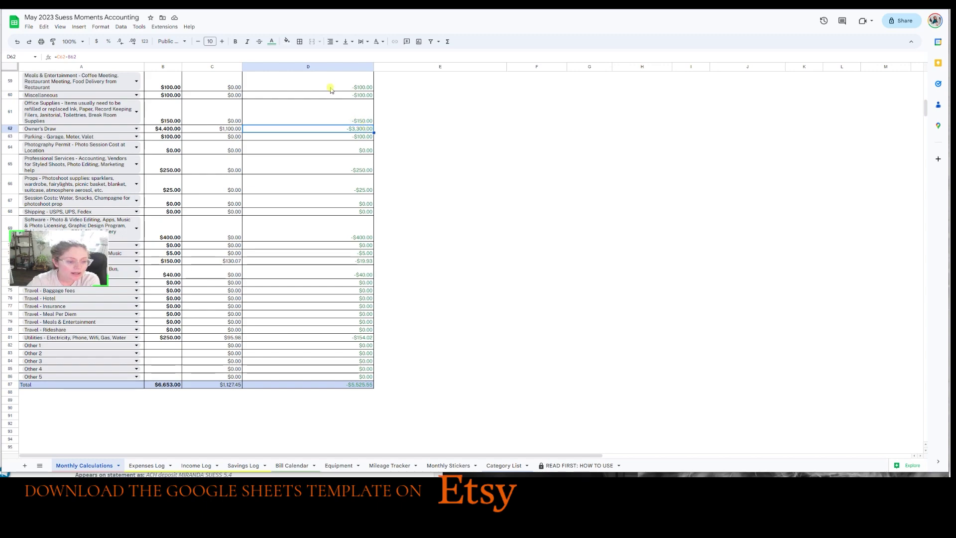
{"action": "scroll", "coordinate": [287, 164], "scroll_direction": "down", "scroll_amount": 3}
{"action": "left_click", "coordinate": [221, 315]}
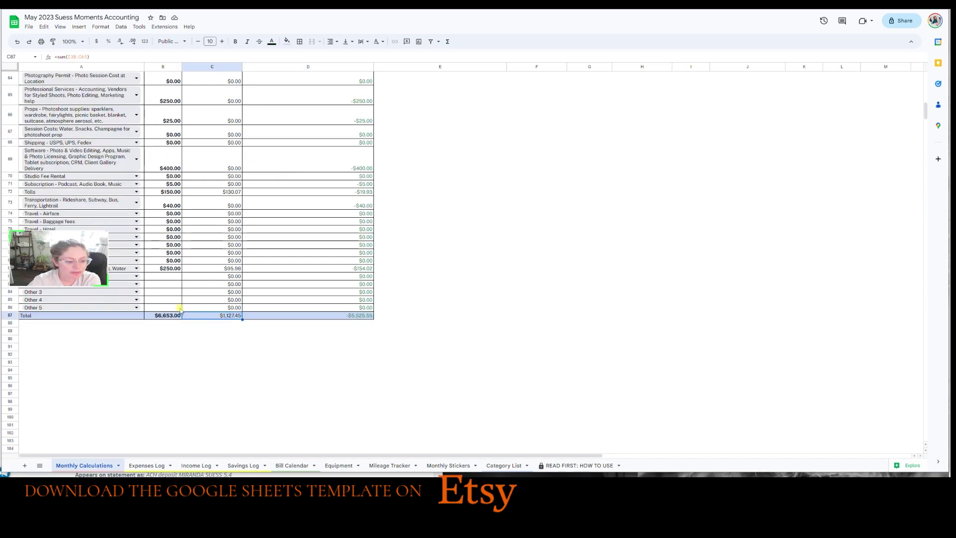
{"action": "left_click", "coordinate": [170, 314]}
{"action": "left_click", "coordinate": [256, 294]}
{"action": "left_click", "coordinate": [312, 316]}
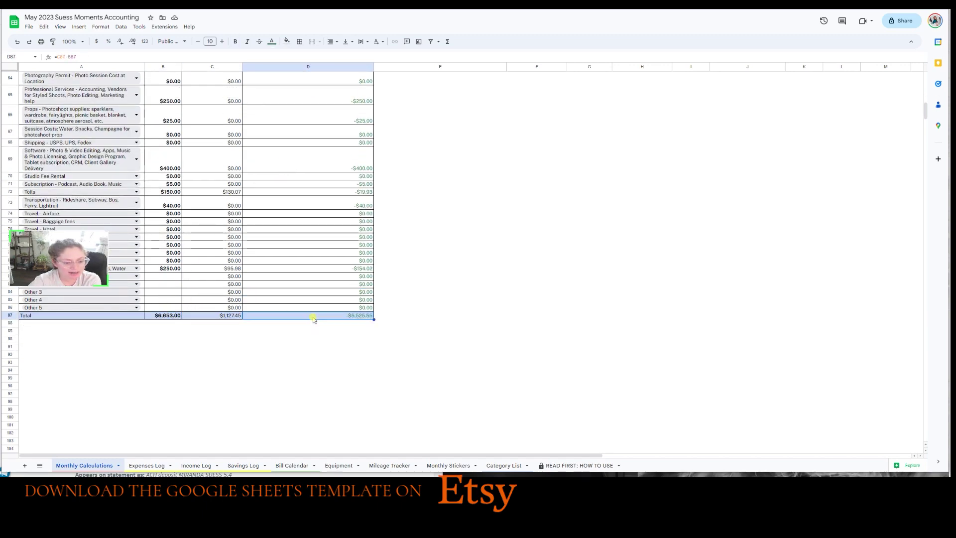
{"action": "left_click", "coordinate": [152, 465]}
{"action": "left_click", "coordinate": [195, 464]}
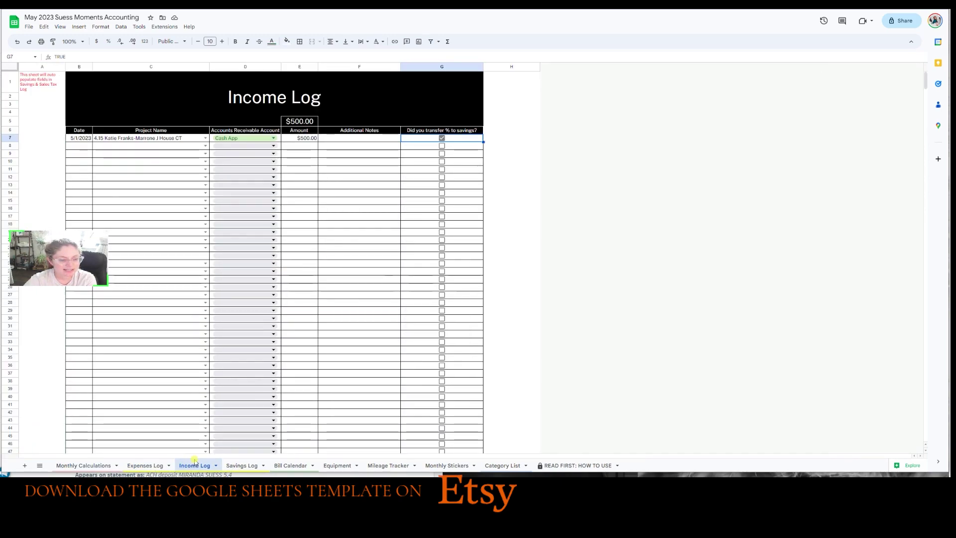